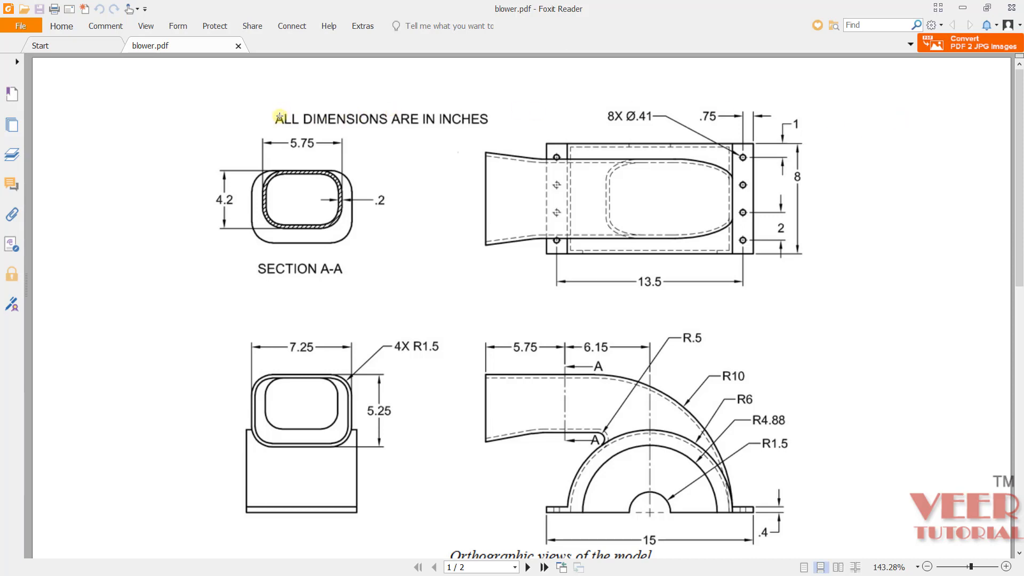
# Examine the blower drawing's orthographic views and the 3D picture of the model on the second page
pyautogui.click(895, 275)
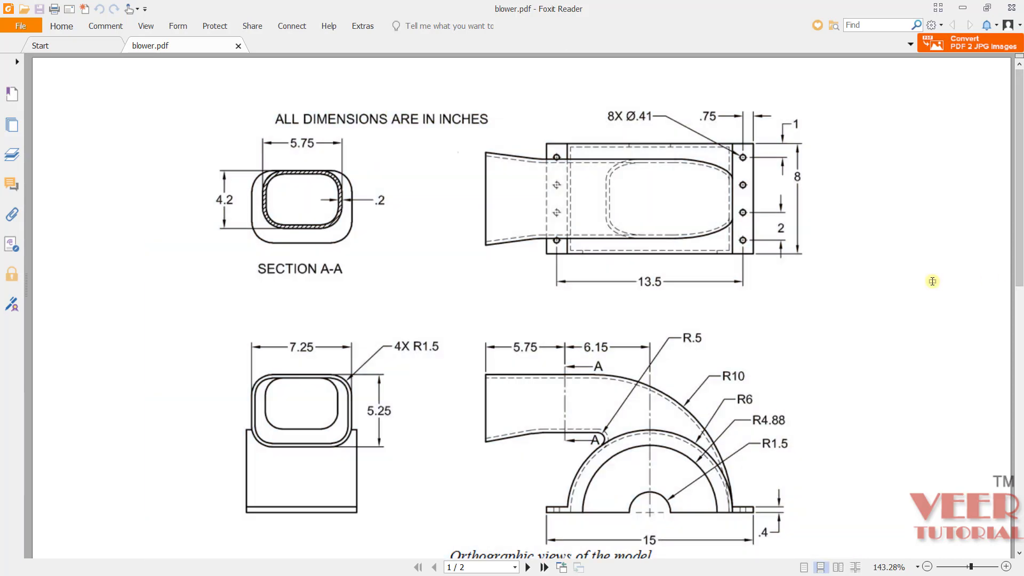
pyautogui.click(933, 281)
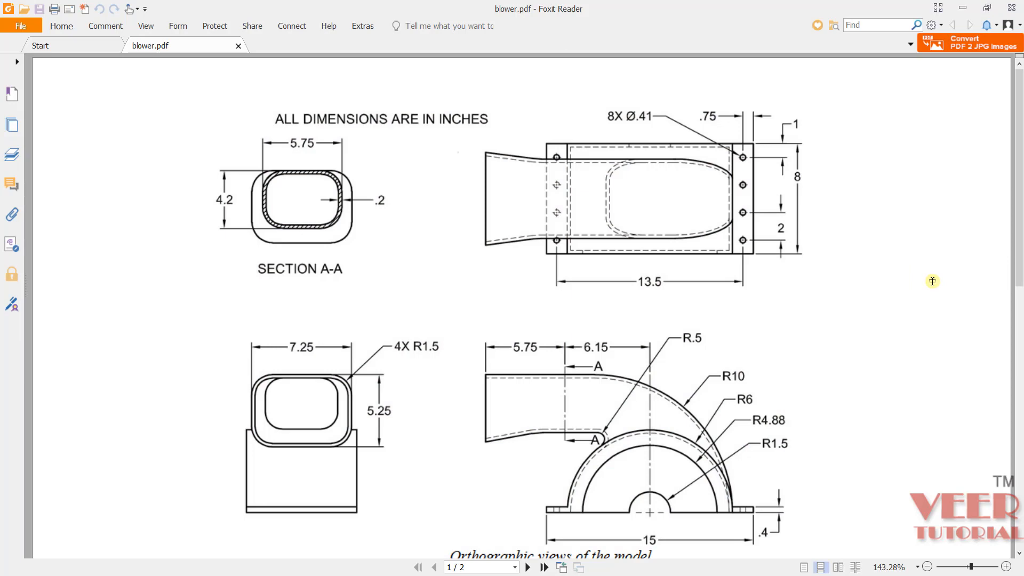
pyautogui.scroll(-3, 932, 281)
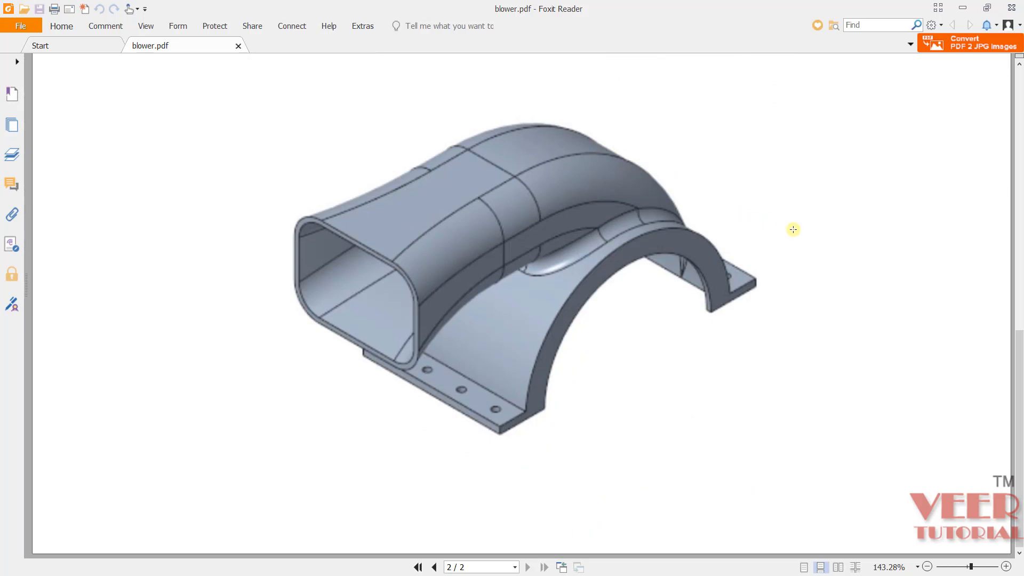
pyautogui.scroll(2, 793, 229)
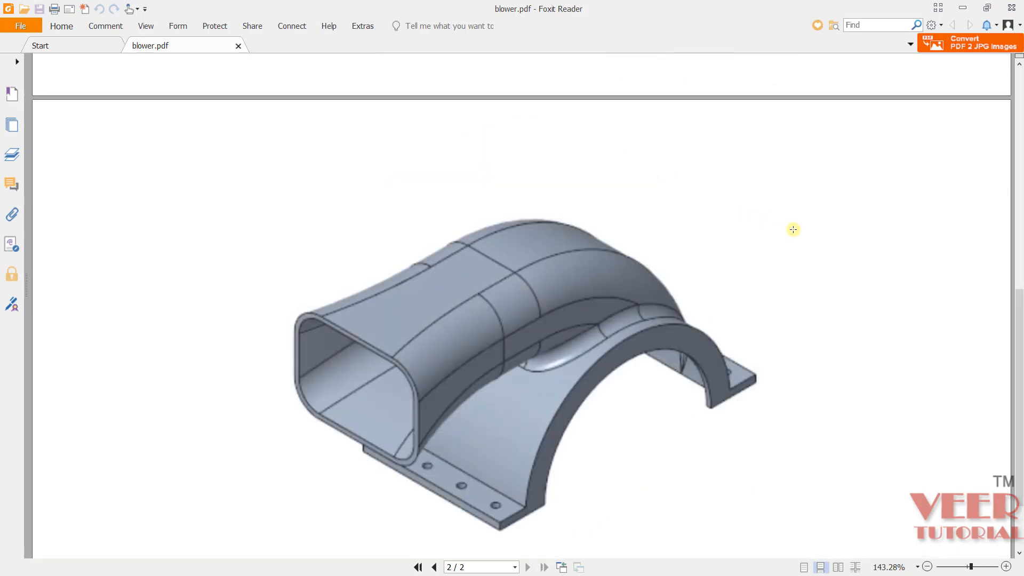
pyautogui.scroll(8, 794, 229)
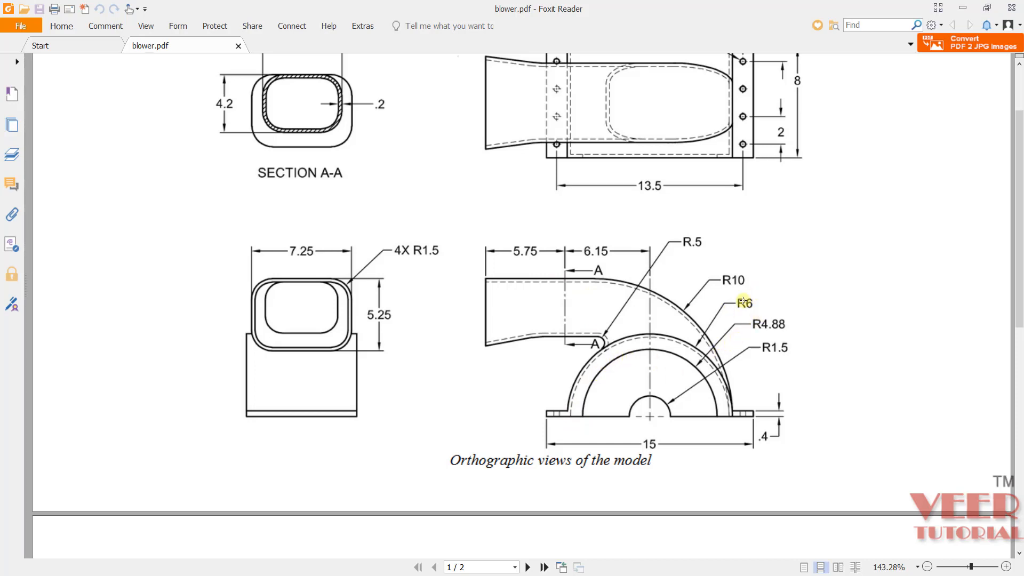
pyautogui.scroll(3, 766, 169)
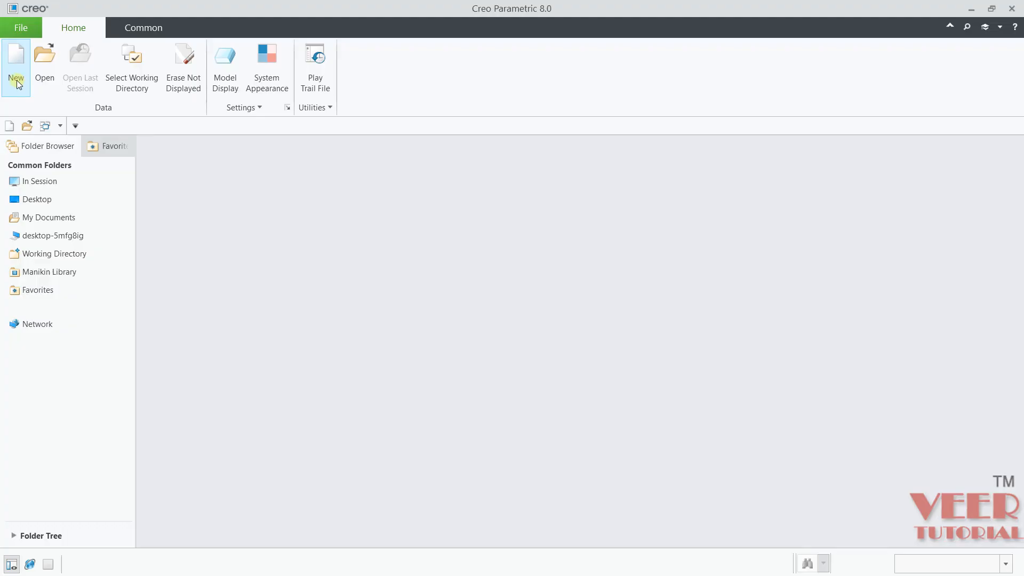
# Create a solid part named blower_2 without the default template, using the inlbs_part_solid_abs template
pyautogui.click(17, 81)
pyautogui.click(391, 398)
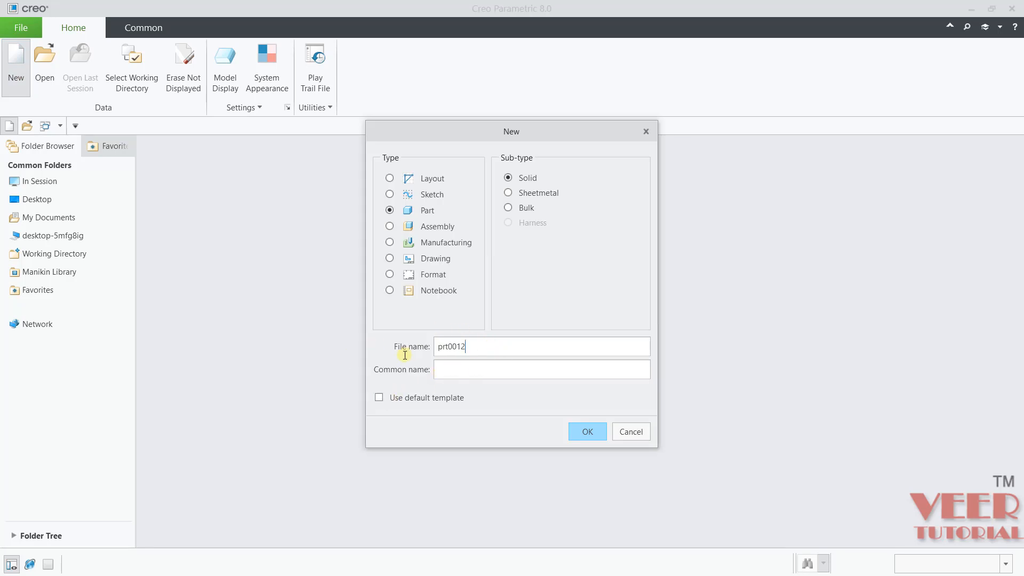
pyautogui.press('BackSpace')
pyautogui.press('BackSpace')
pyautogui.press('BackSpace')
pyautogui.press('BackSpace')
pyautogui.press('BackSpace')
pyautogui.press('BackSpace')
pyautogui.write('blower_1')
pyautogui.click(587, 431)
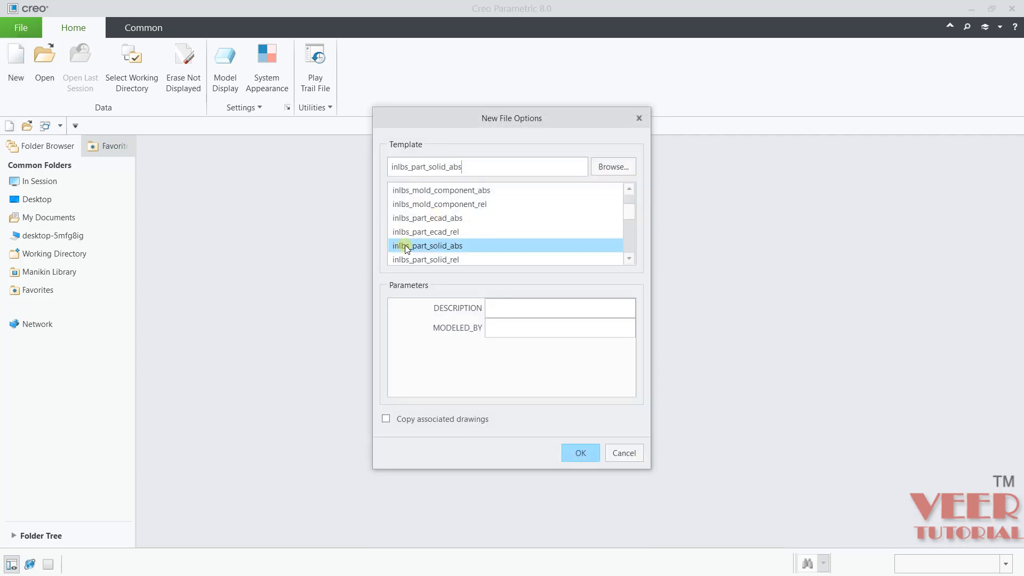
pyautogui.click(587, 454)
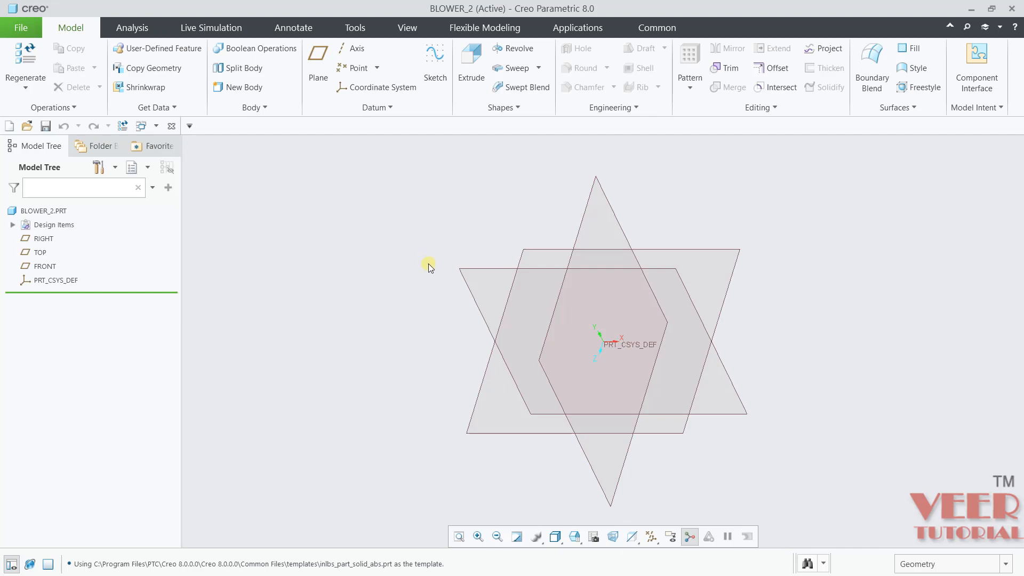
# Start an Extrude on the RIGHT plane and sketch a circle about 183 in diameter centred on the origin
pyautogui.click(475, 74)
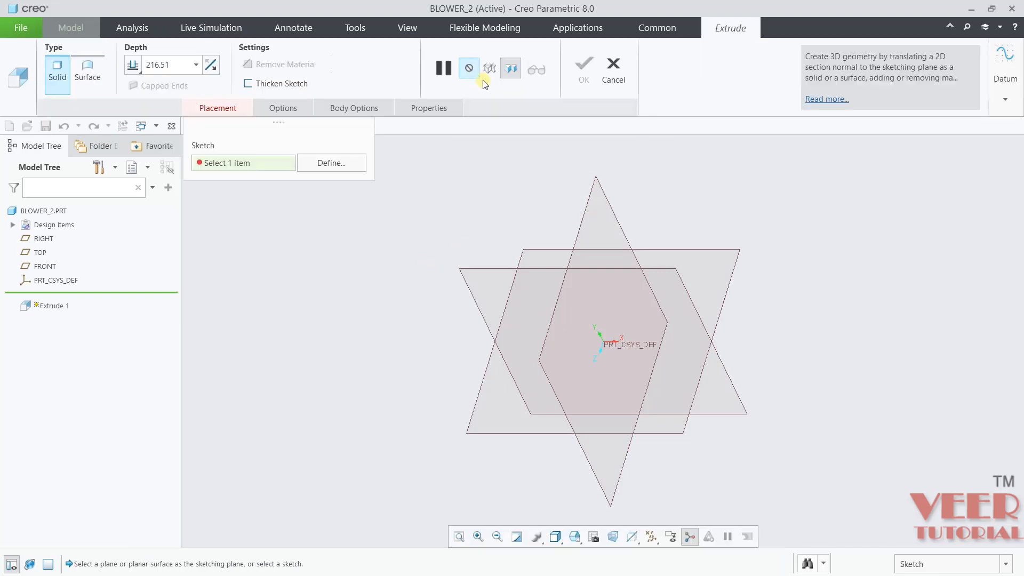
pyautogui.click(585, 218)
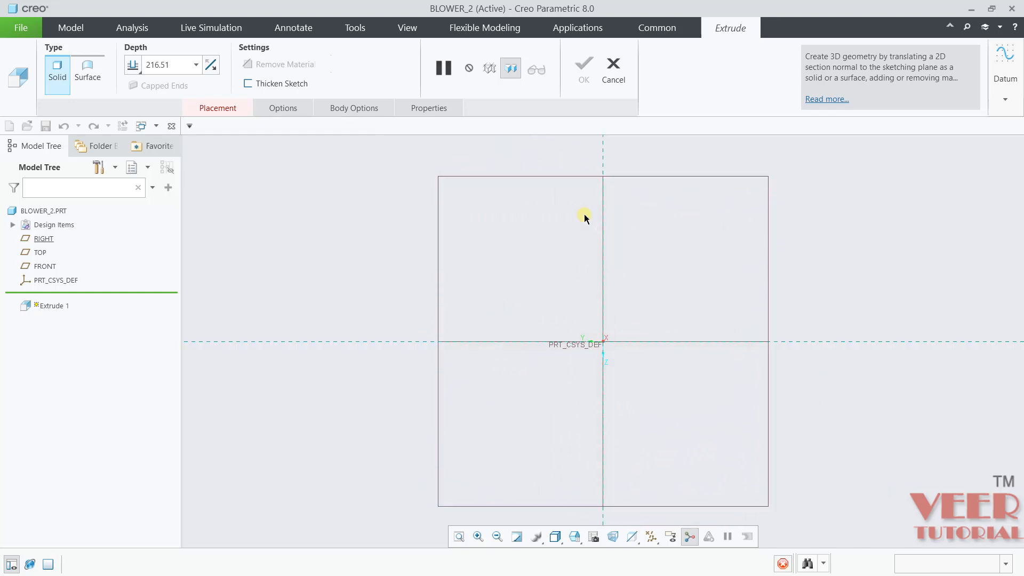
pyautogui.click(332, 87)
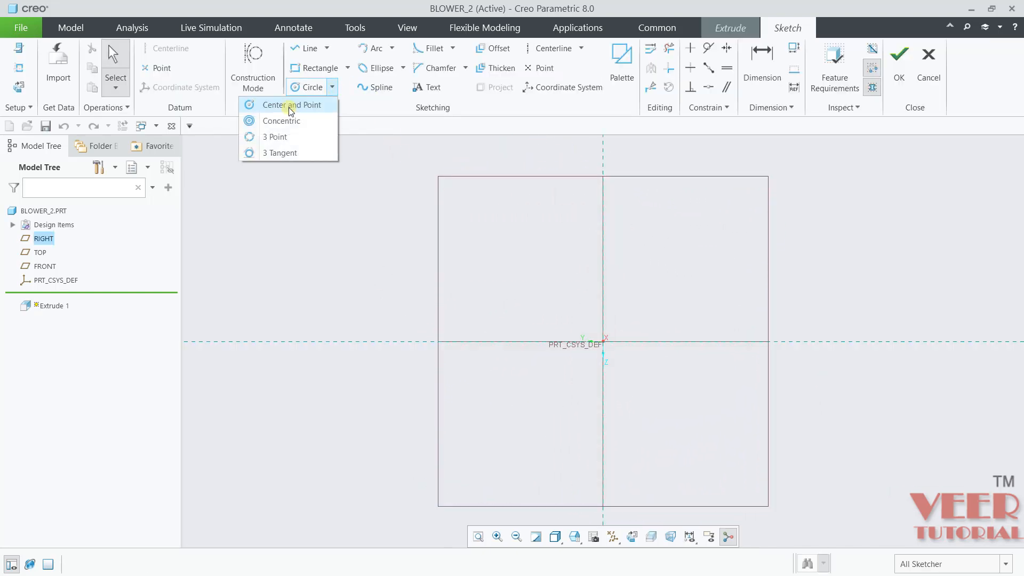
pyautogui.click(296, 103)
pyautogui.click(603, 342)
pyautogui.click(629, 290)
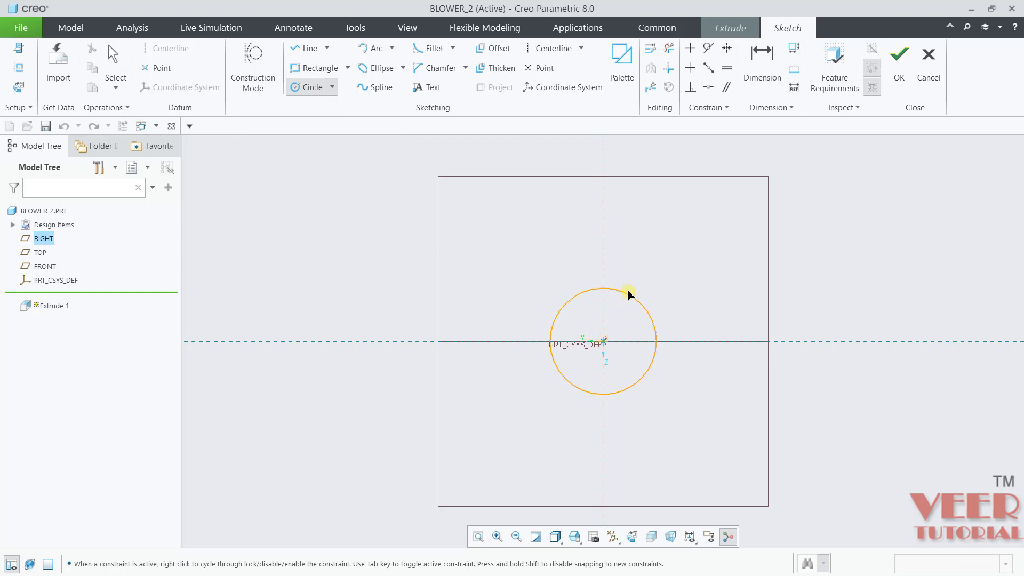
pyautogui.middleClick(704, 275)
# Convert the circle's diameter dimension to a radius and set it to 6
pyautogui.scroll(4, 674, 282)
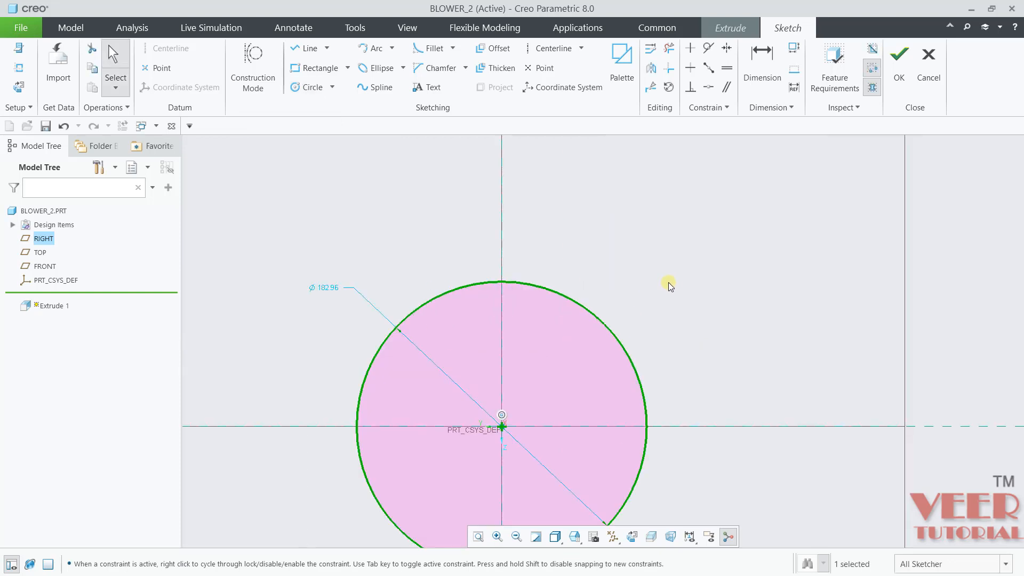
pyautogui.click(330, 287)
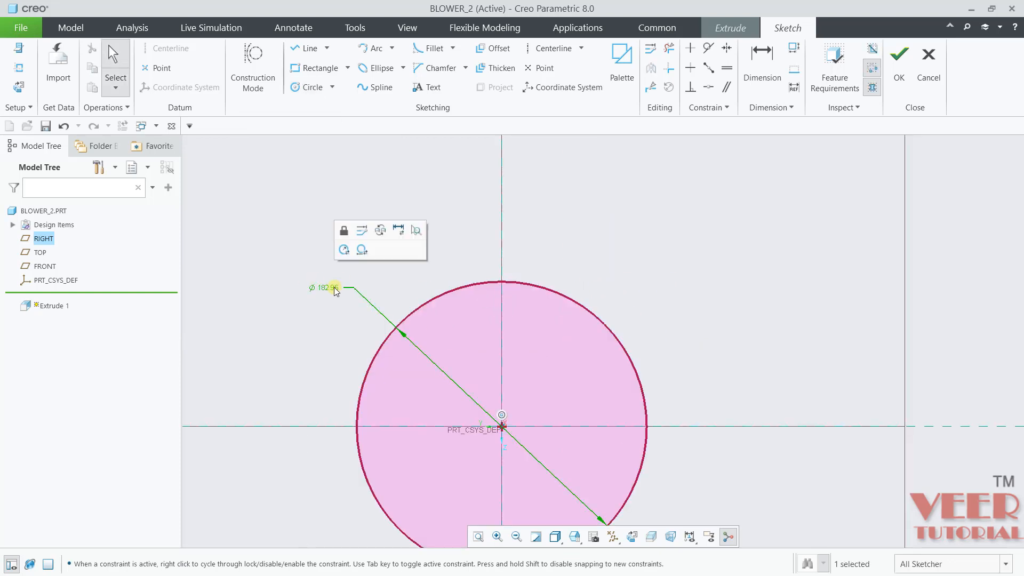
pyautogui.click(343, 251)
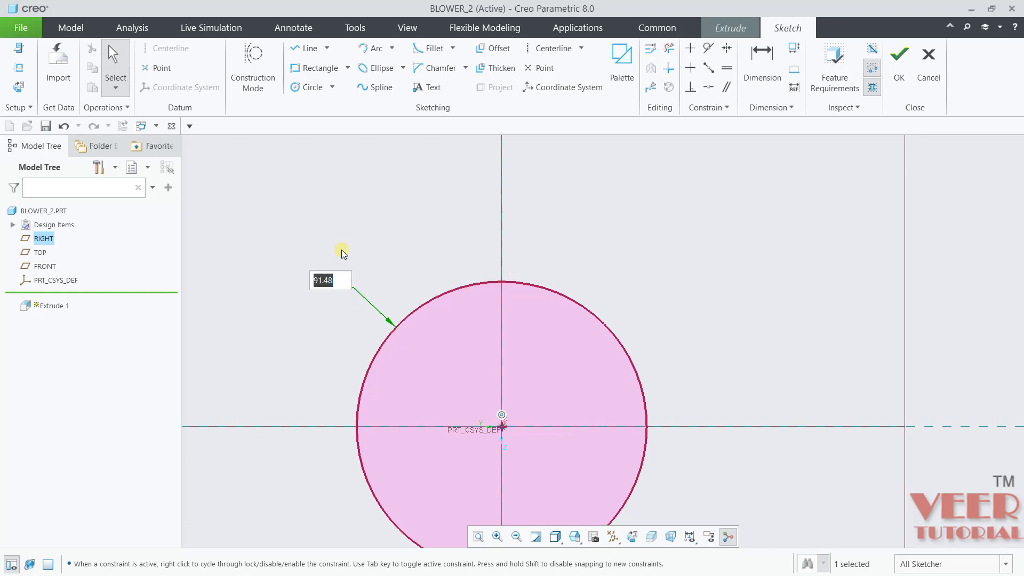
pyautogui.write('6')
pyautogui.press('Return')
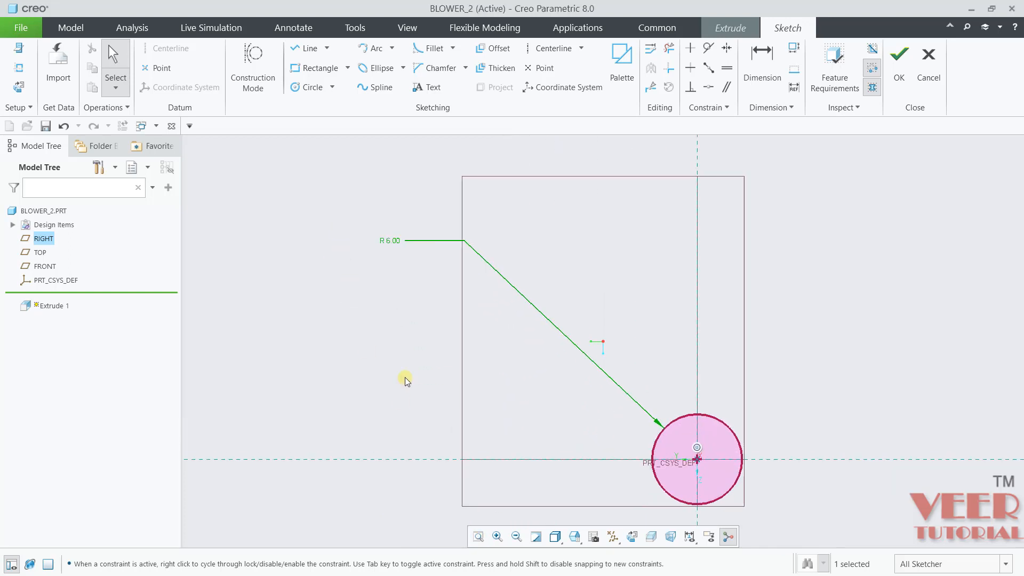
pyautogui.scroll(3, 406, 379)
pyautogui.scroll(-4, 496, 421)
pyautogui.scroll(-1, 498, 347)
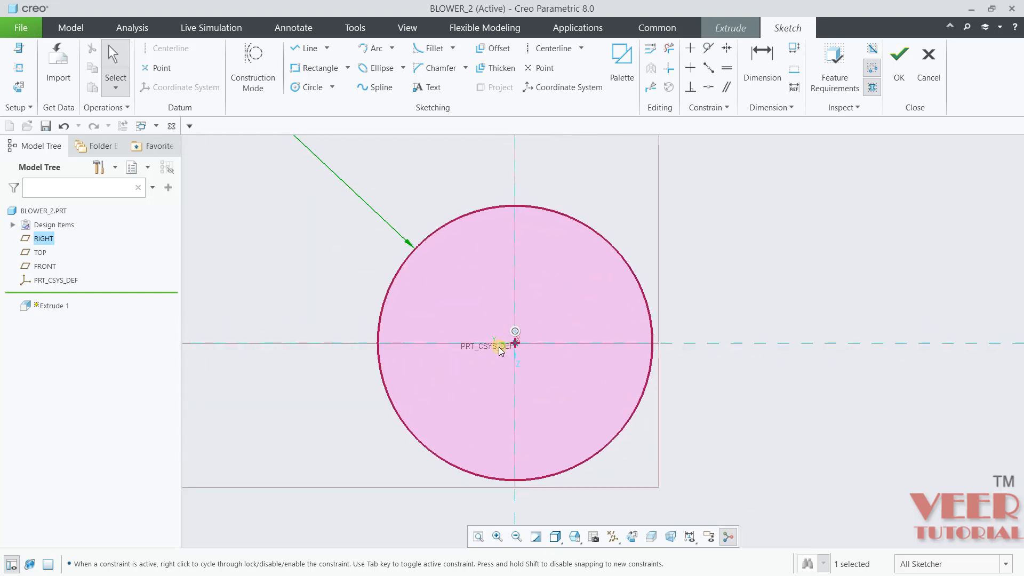
# Draw a horizontal line through the circle's centre, joining its two opposite sides
pyautogui.click(309, 54)
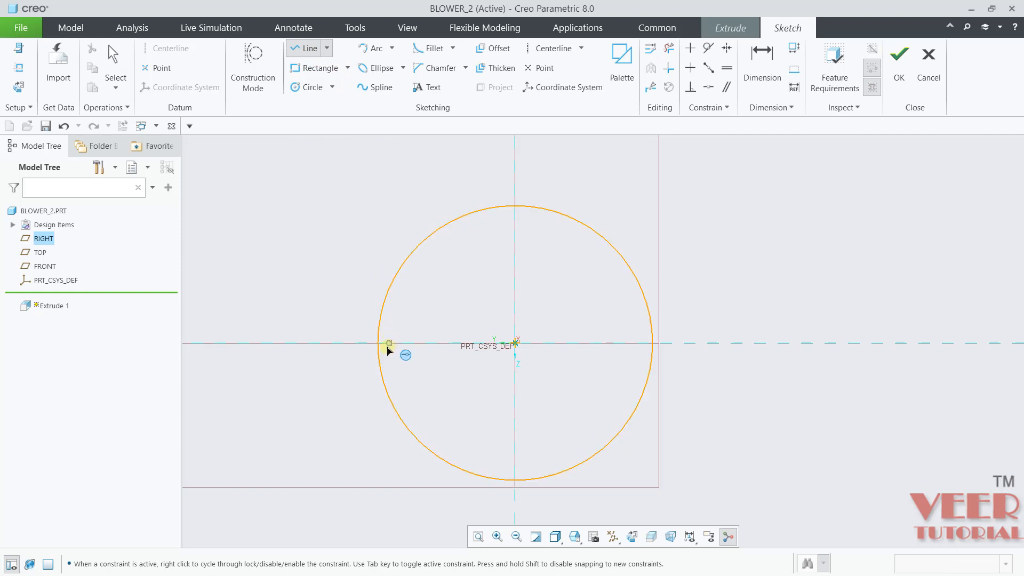
pyautogui.click(379, 343)
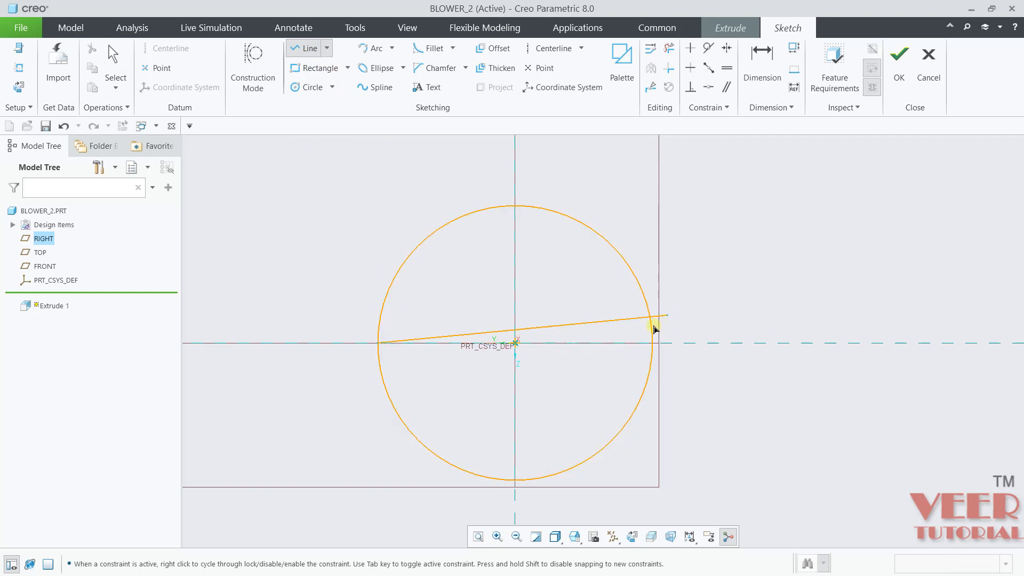
pyautogui.click(653, 343)
pyautogui.middleClick(750, 297)
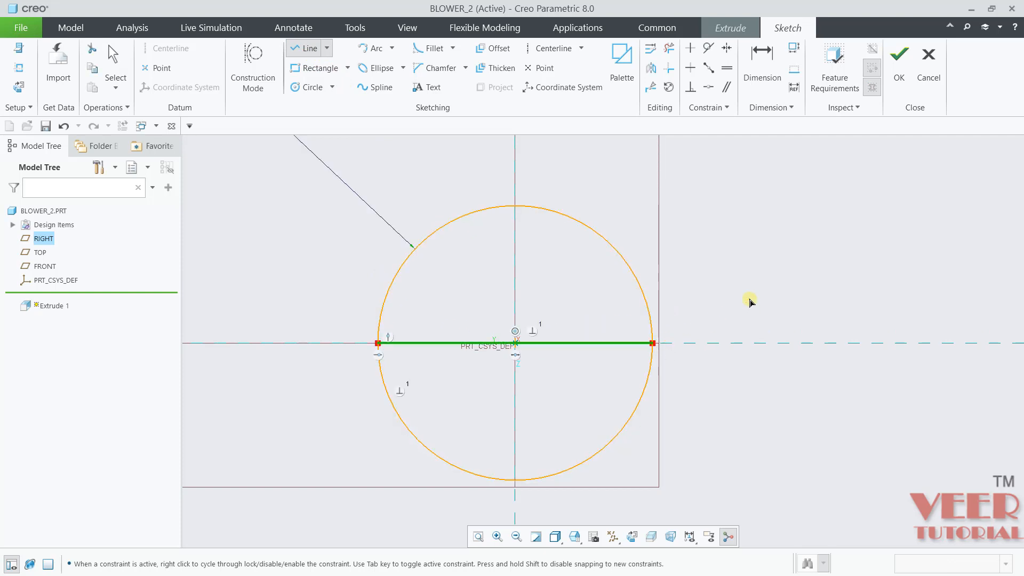
pyautogui.middleClick(750, 297)
# Trim away the lower half of the circle and finish the semicircular sketch
pyautogui.click(669, 48)
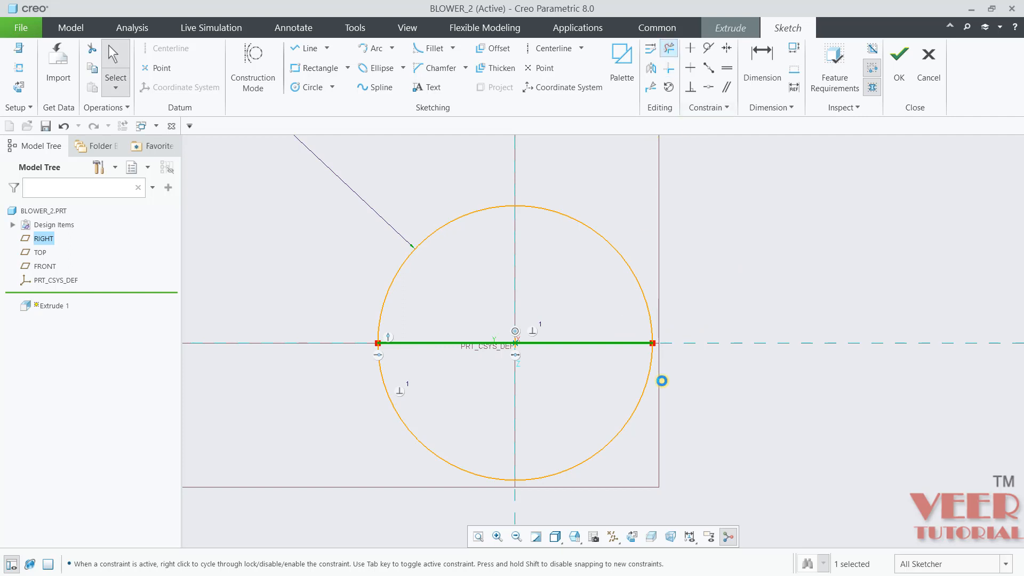
pyautogui.moveTo(622, 446); pyautogui.dragTo(464, 475)
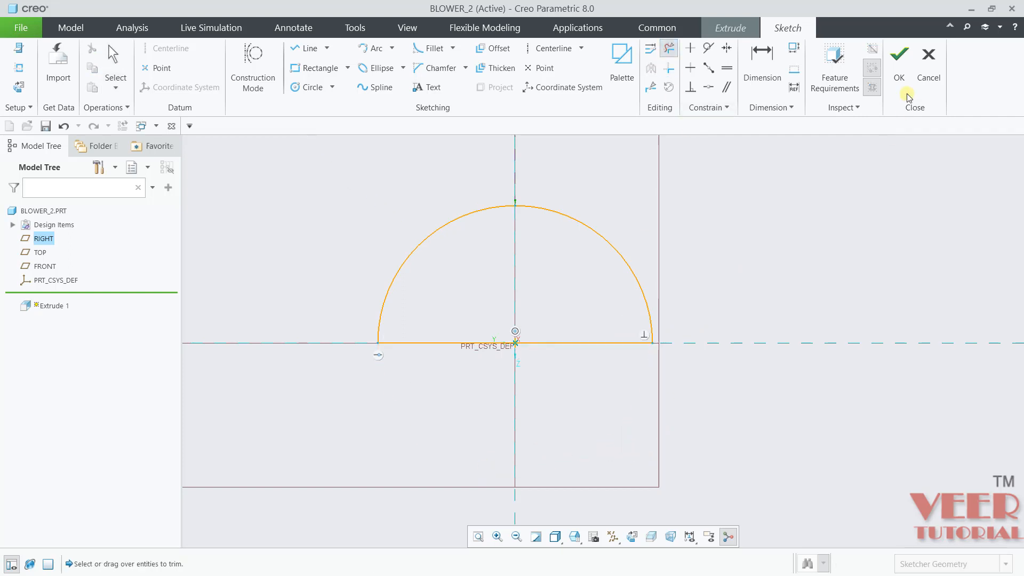
pyautogui.click(899, 54)
# Set the extrusion depth of the semicircular profile to 8
pyautogui.scroll(5, 663, 348)
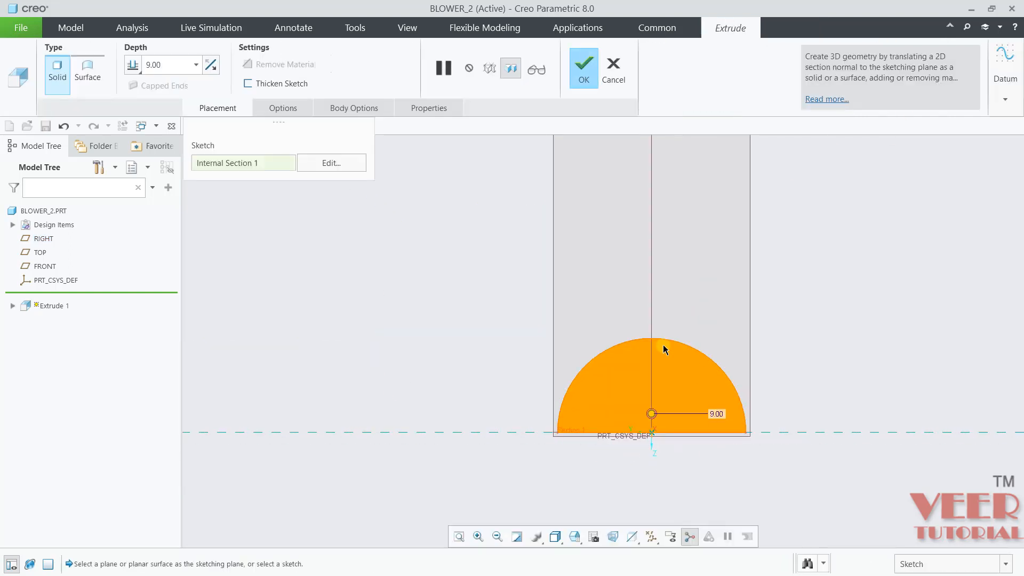
pyautogui.moveTo(629, 369); pyautogui.dragTo(661, 396, button='middle')
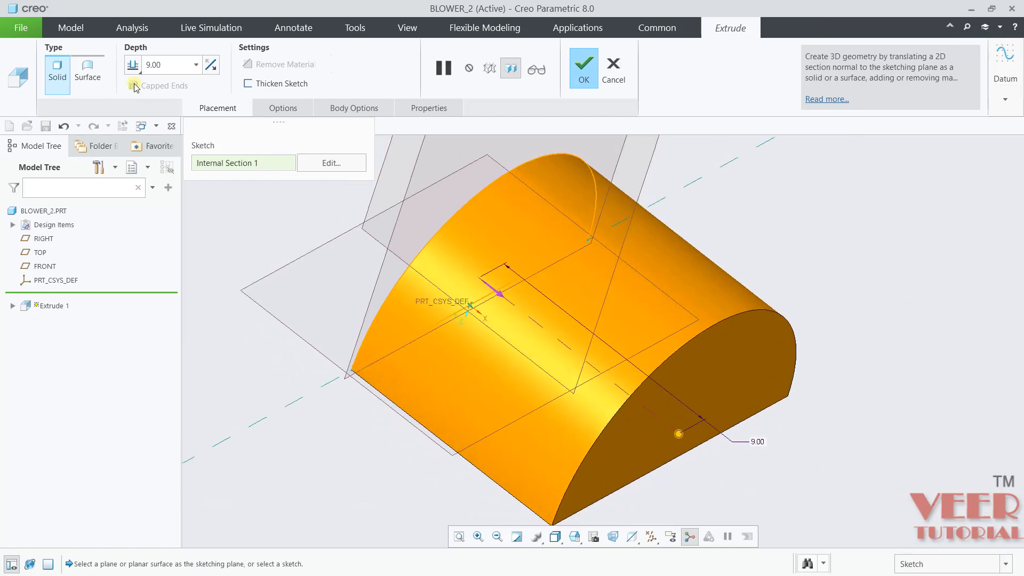
pyautogui.doubleClick(188, 63)
pyautogui.write('8')
pyautogui.press('Return')
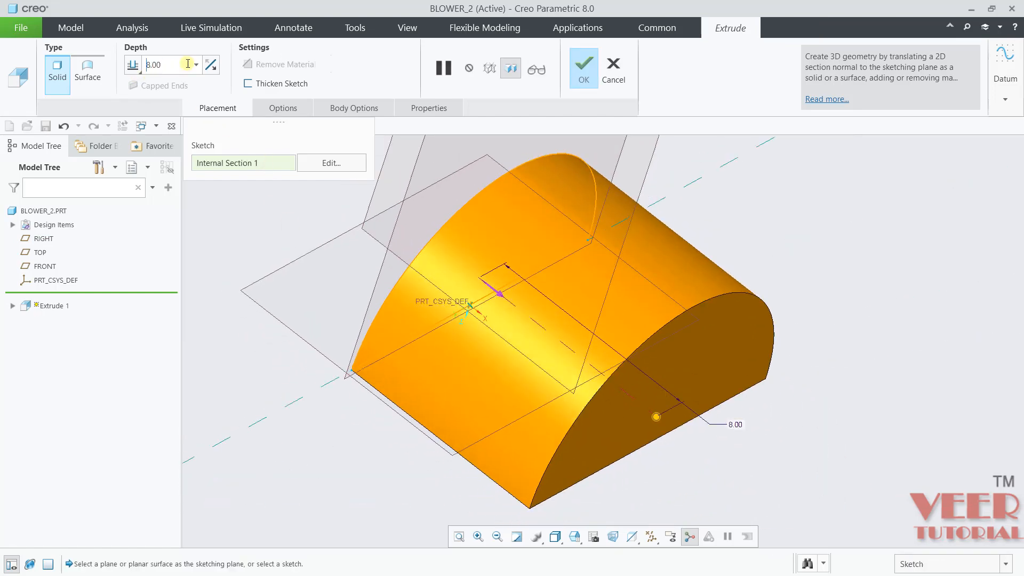
pyautogui.scroll(-3, 378, 356)
pyautogui.scroll(2, 366, 309)
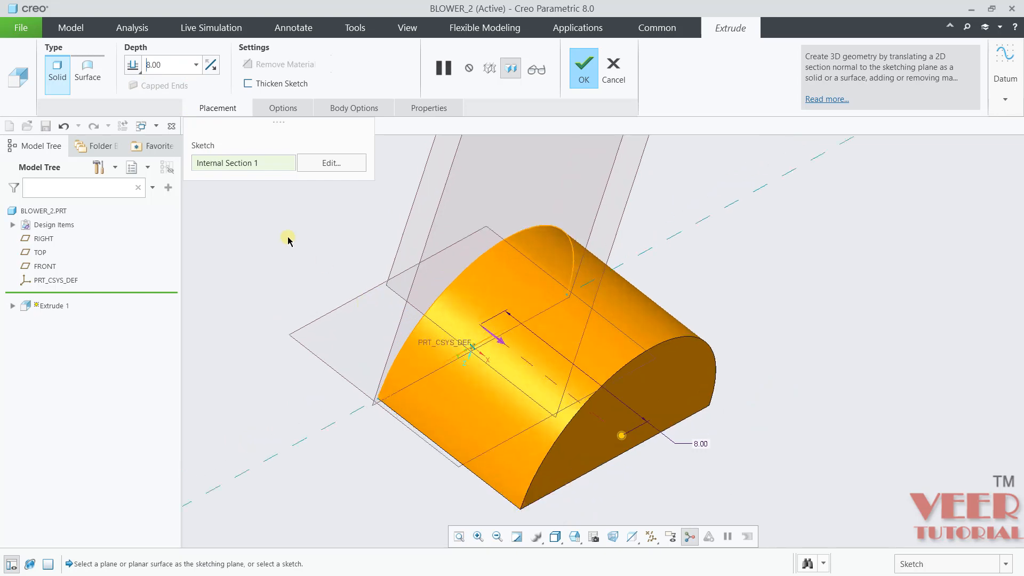
# Make the extrusion symmetric about the sketch plane and complete the half-cylinder feature
pyautogui.click(133, 67)
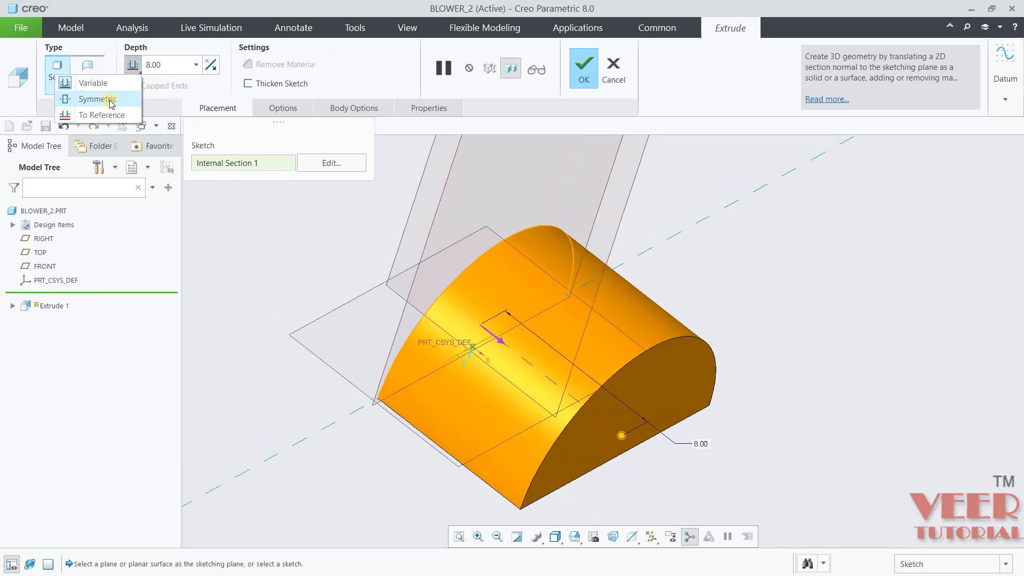
pyautogui.click(98, 98)
pyautogui.scroll(-3, 667, 403)
pyautogui.scroll(4, 683, 364)
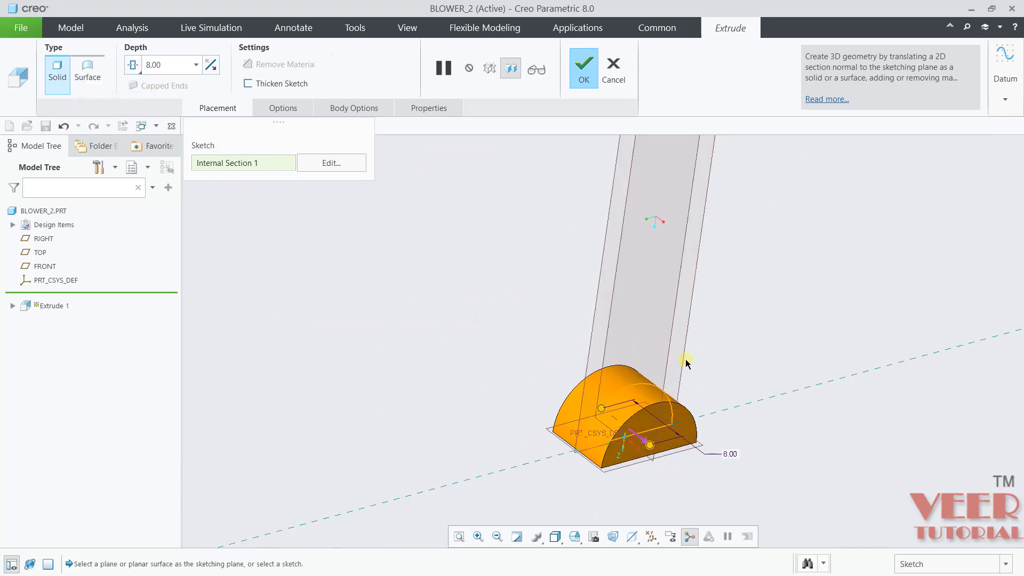
pyautogui.click(584, 66)
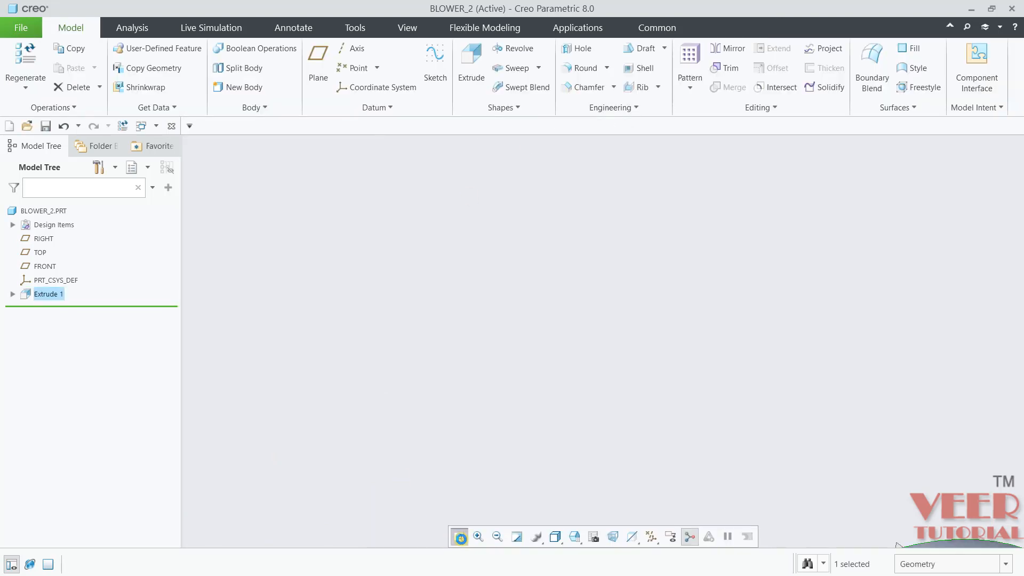
pyautogui.click(460, 538)
pyautogui.click(830, 466)
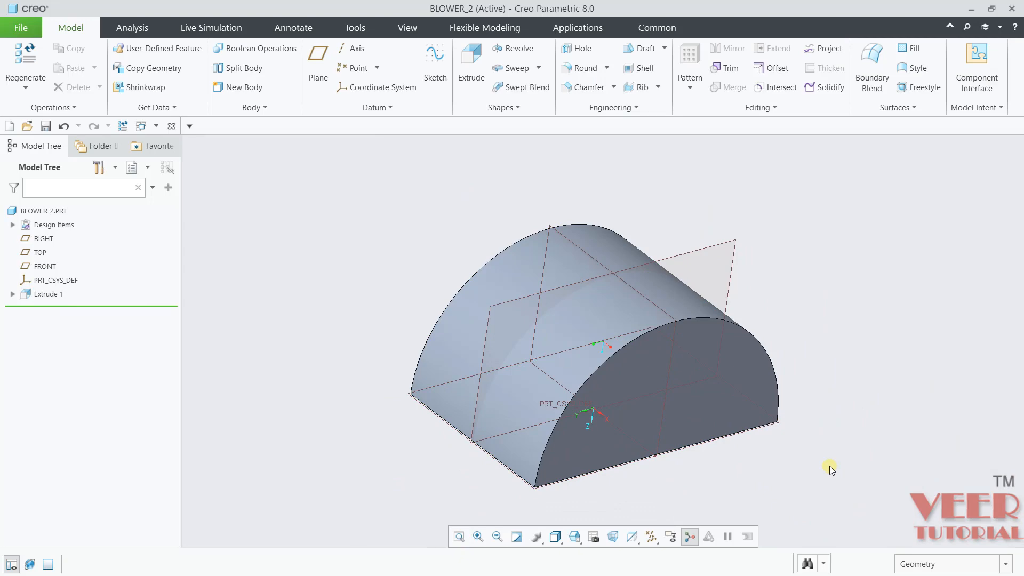
# Switch to Foxit Reader, check the duct dimensions in the drawing's side view, and return to Creo Parametric
pyautogui.hotkey('alt', 'Tab')
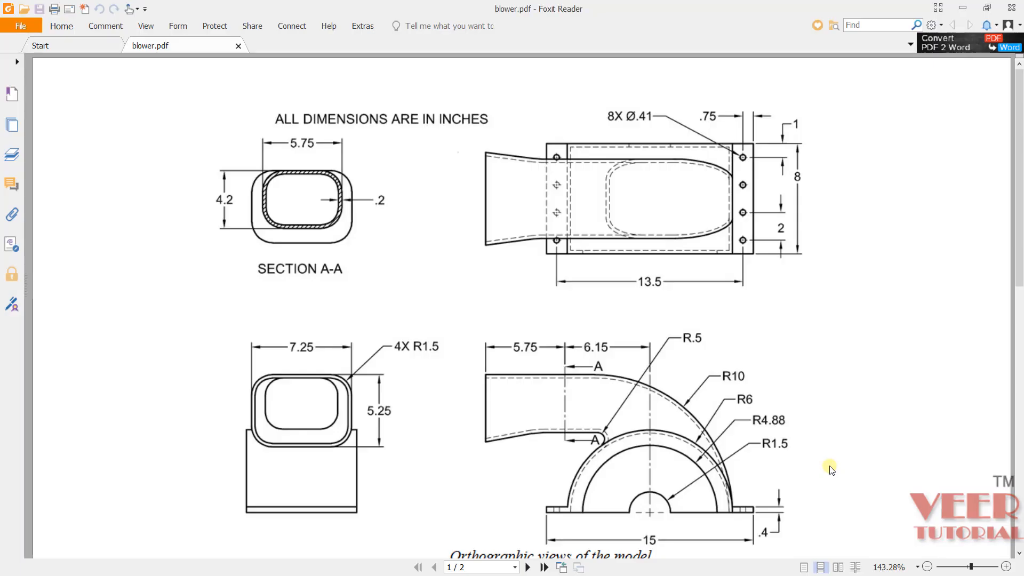
pyautogui.scroll(-1, 618, 380)
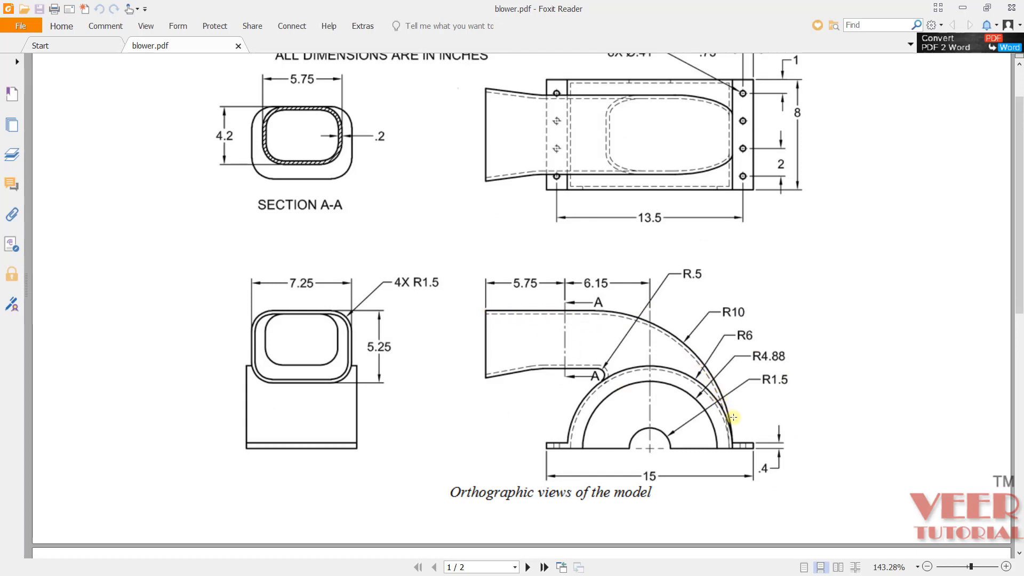
pyautogui.click(732, 315)
pyautogui.click(910, 298)
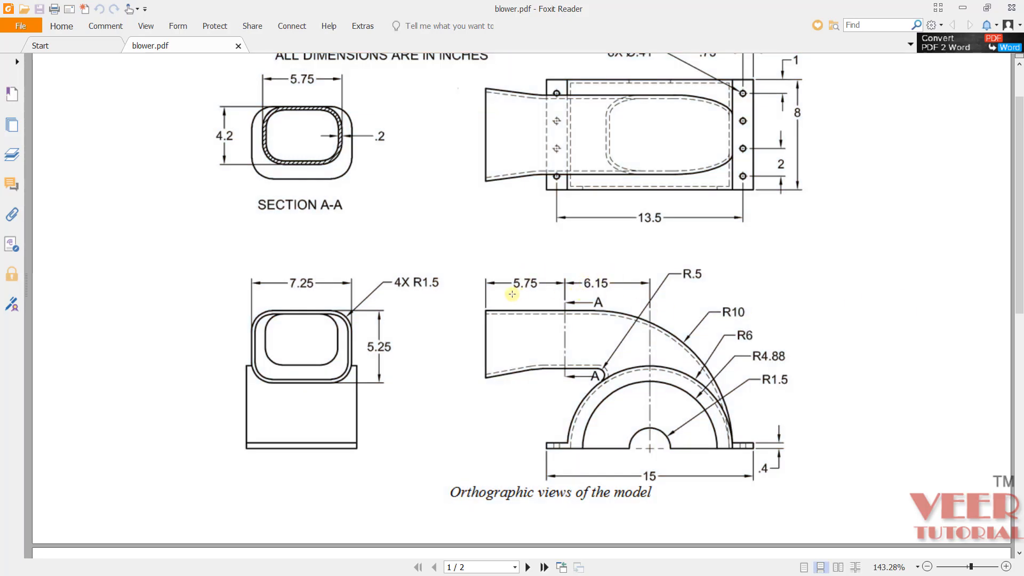
pyautogui.hotkey('alt', 'Tab')
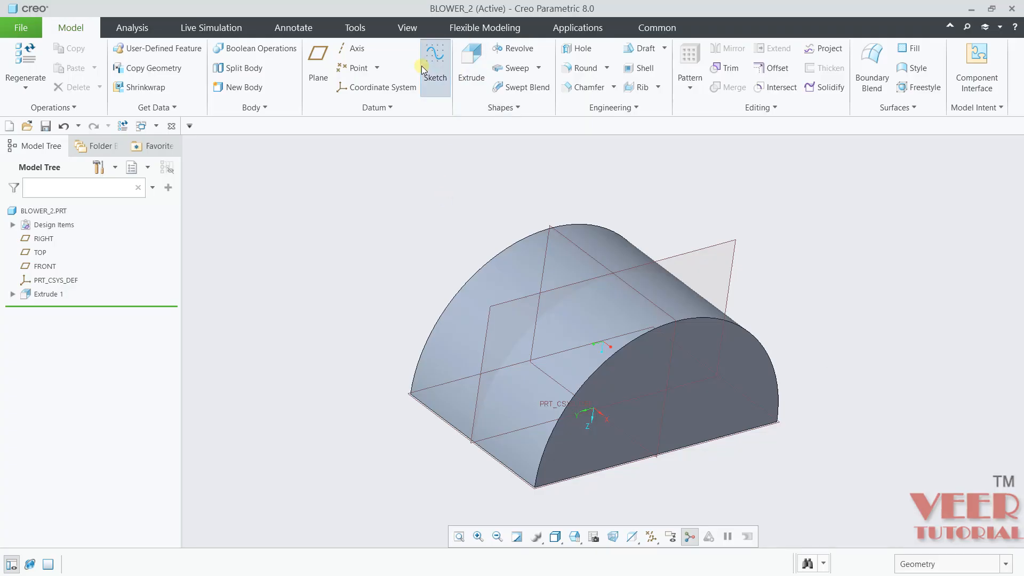
# Start a sketch on the RIGHT datum plane and turn off the display of all datum features
pyautogui.click(435, 67)
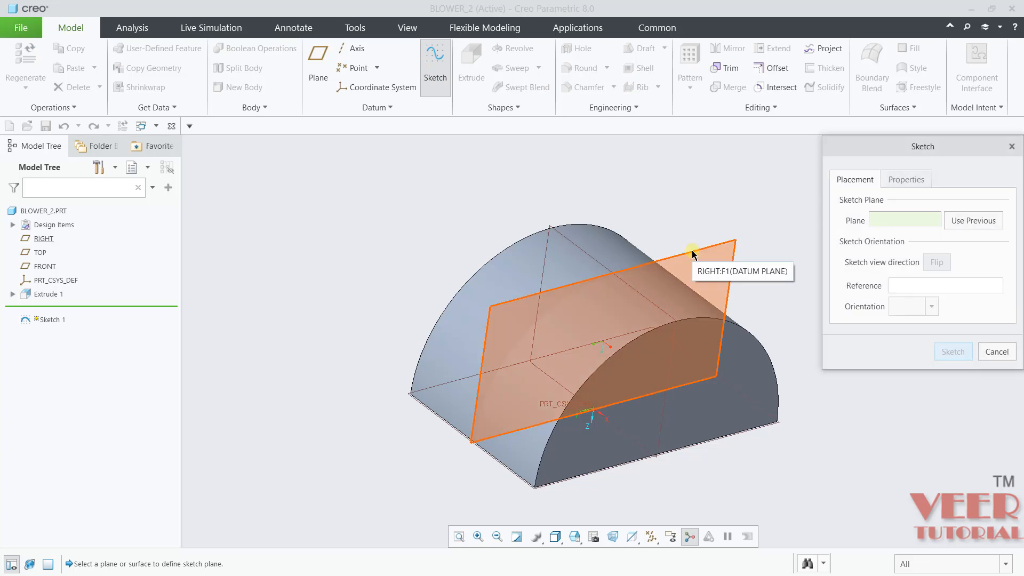
pyautogui.click(692, 254)
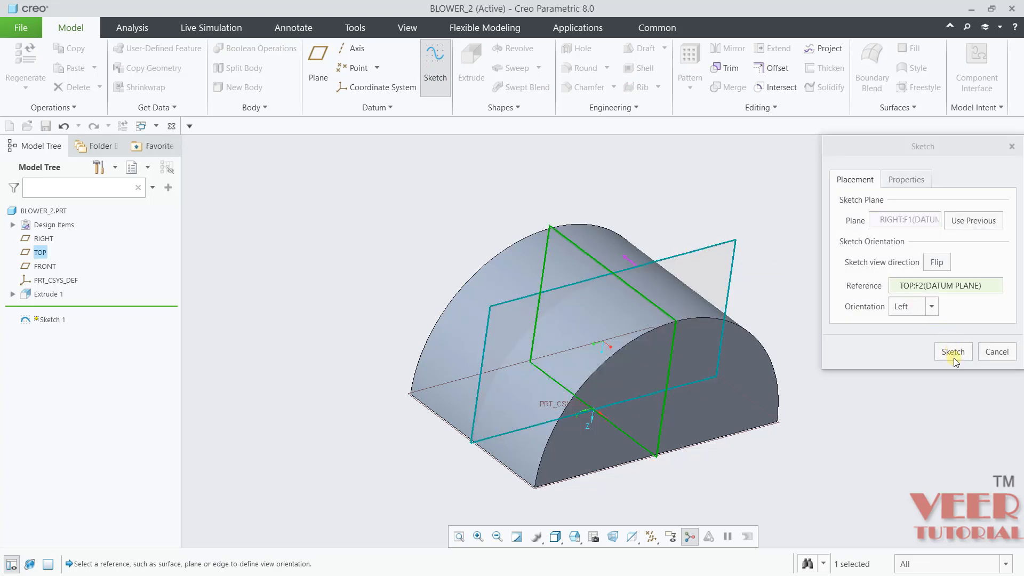
pyautogui.click(954, 352)
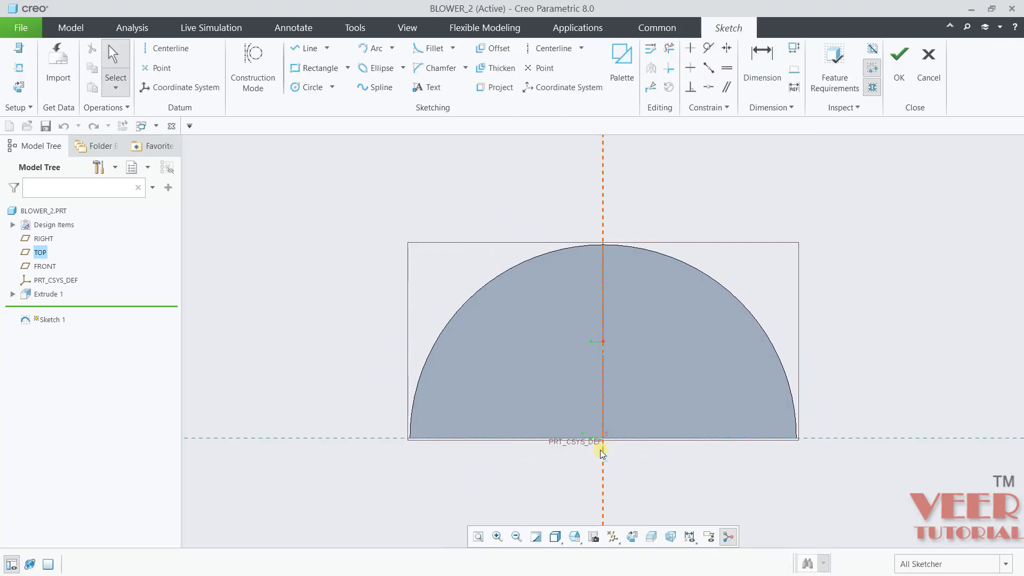
pyautogui.click(613, 536)
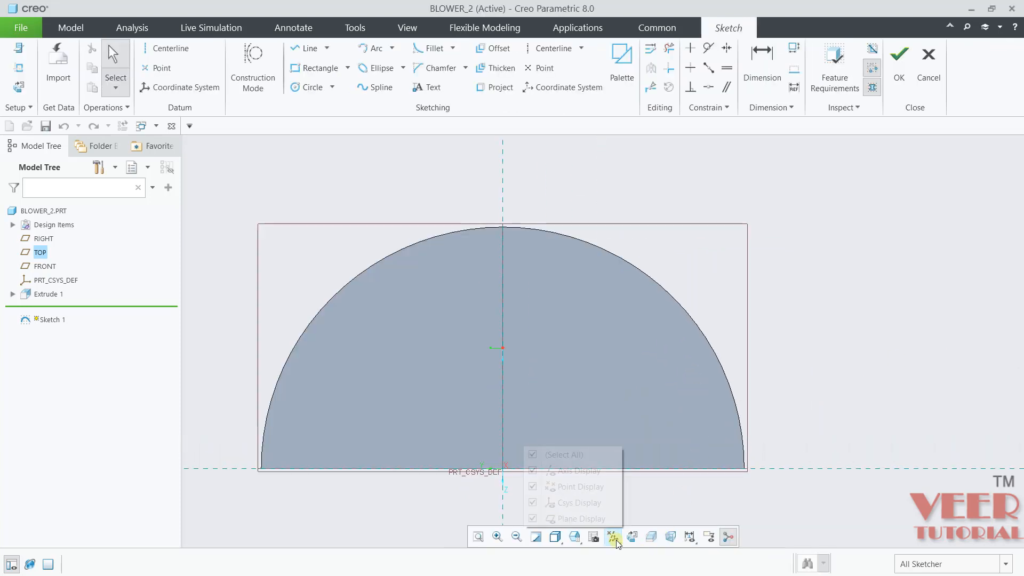
pyautogui.click(544, 456)
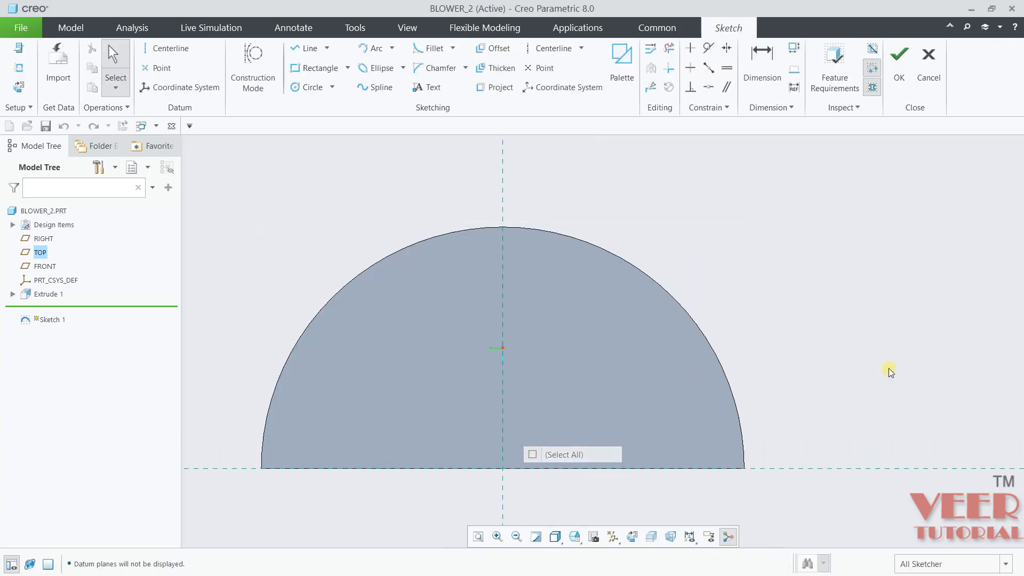
# Add the right-hand base vertex of the half-cylinder as a sketch reference
pyautogui.click(20, 70)
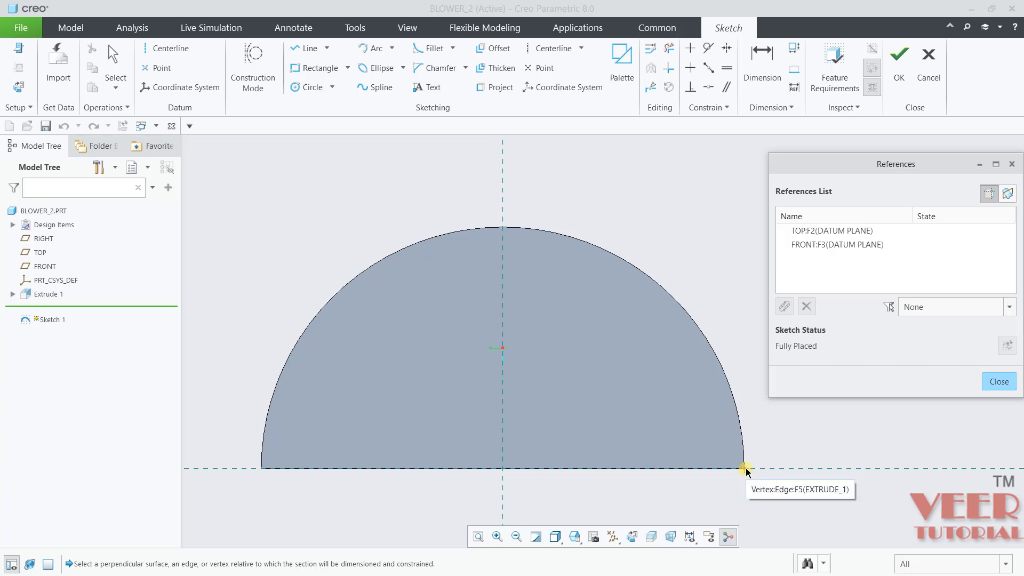
pyautogui.click(745, 469)
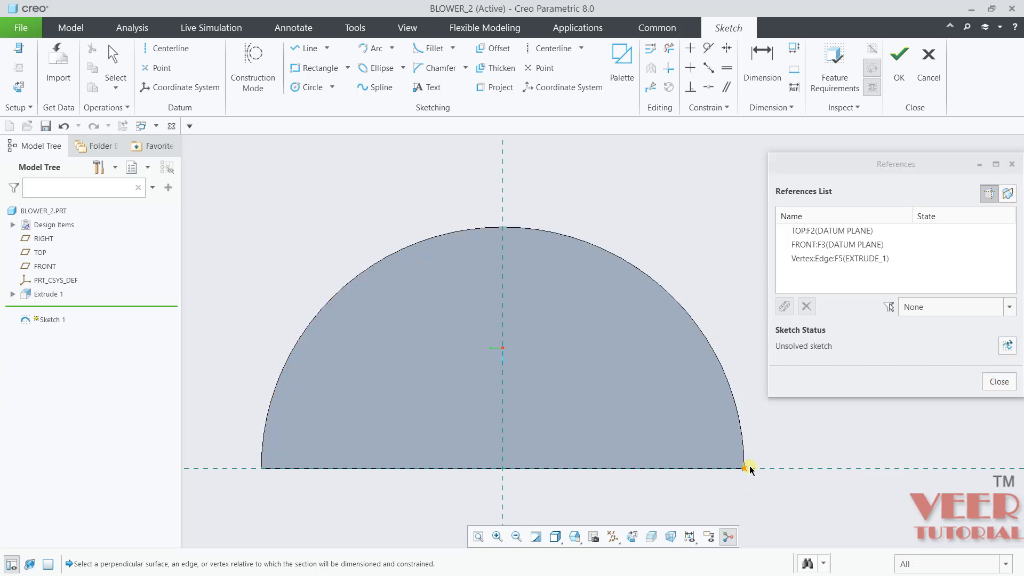
pyautogui.click(1000, 382)
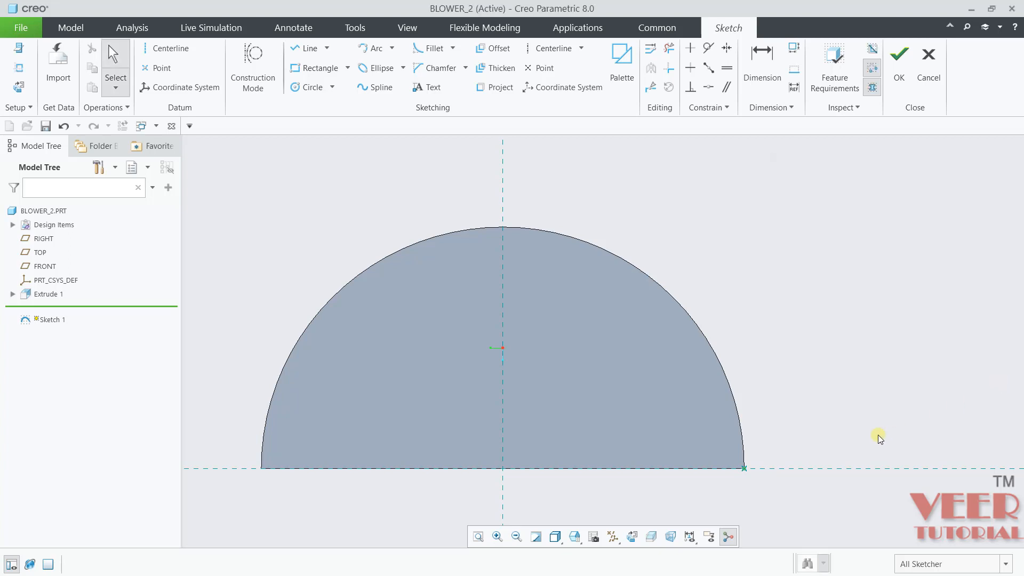
# Sketch a three-point arc of about 6.8 radius from above the half-cylinder down to the referenced base vertex
pyautogui.click(376, 49)
pyautogui.scroll(-3, 498, 423)
pyautogui.scroll(1, 675, 412)
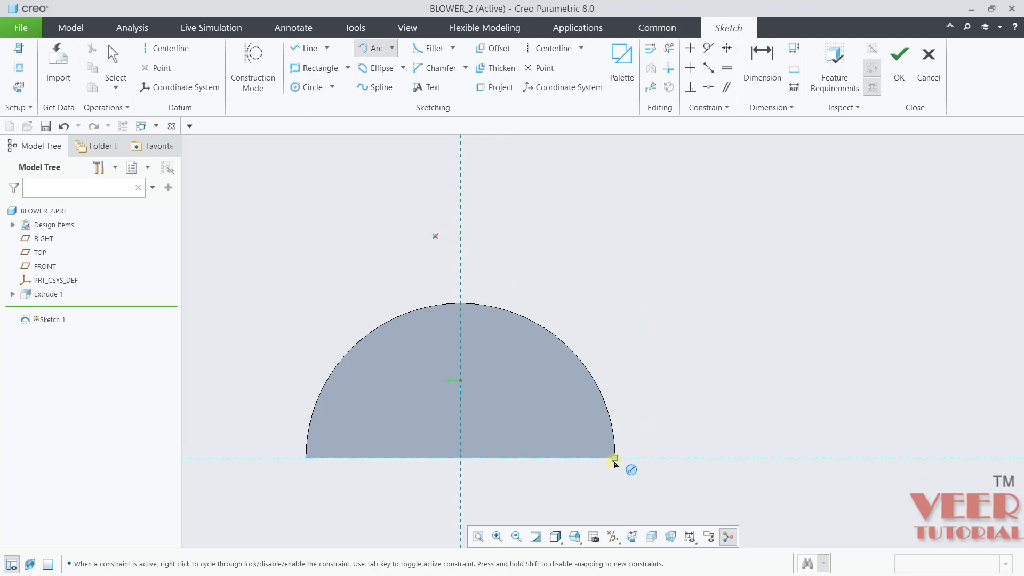
pyautogui.click(614, 459)
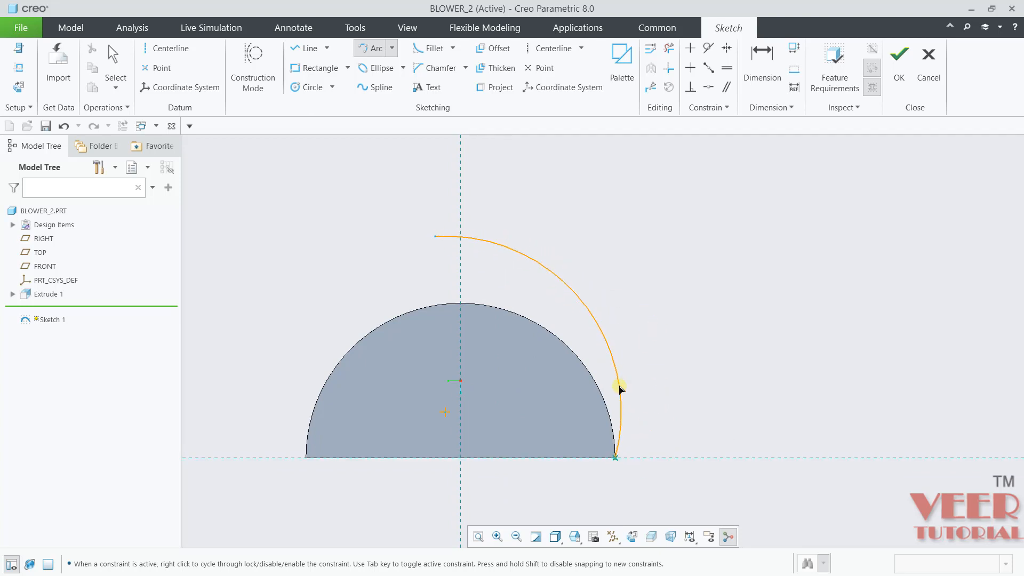
pyautogui.click(621, 390)
pyautogui.middleClick(713, 390)
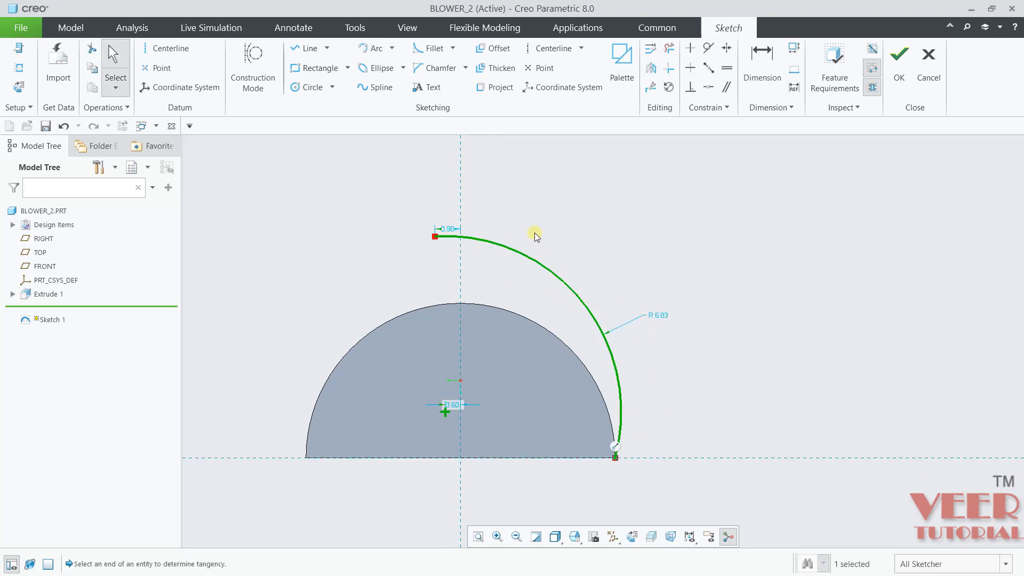
# Set the arc's radius to 10
pyautogui.scroll(3, 679, 354)
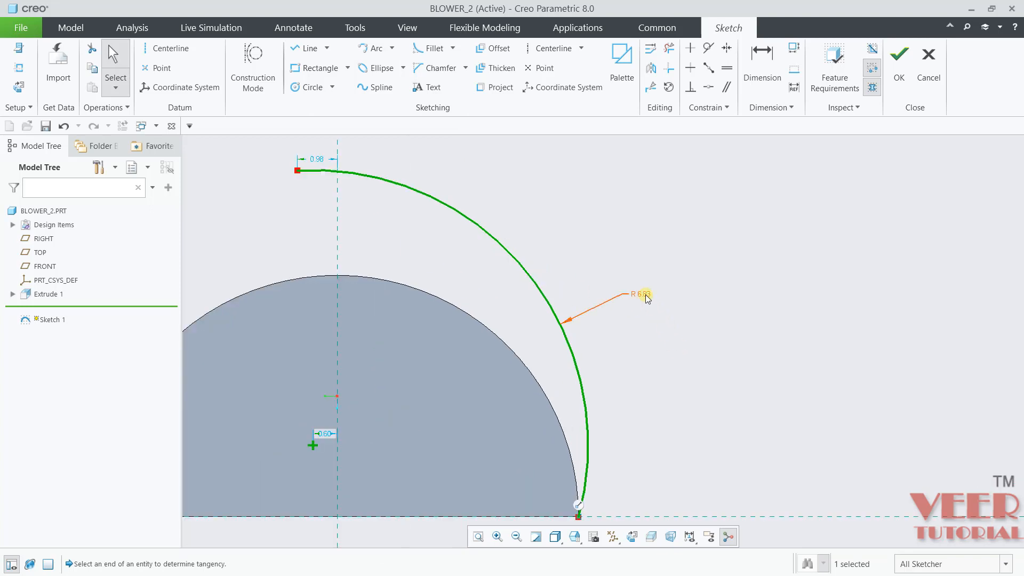
pyautogui.doubleClick(646, 296)
pyautogui.write('10')
pyautogui.press('Return')
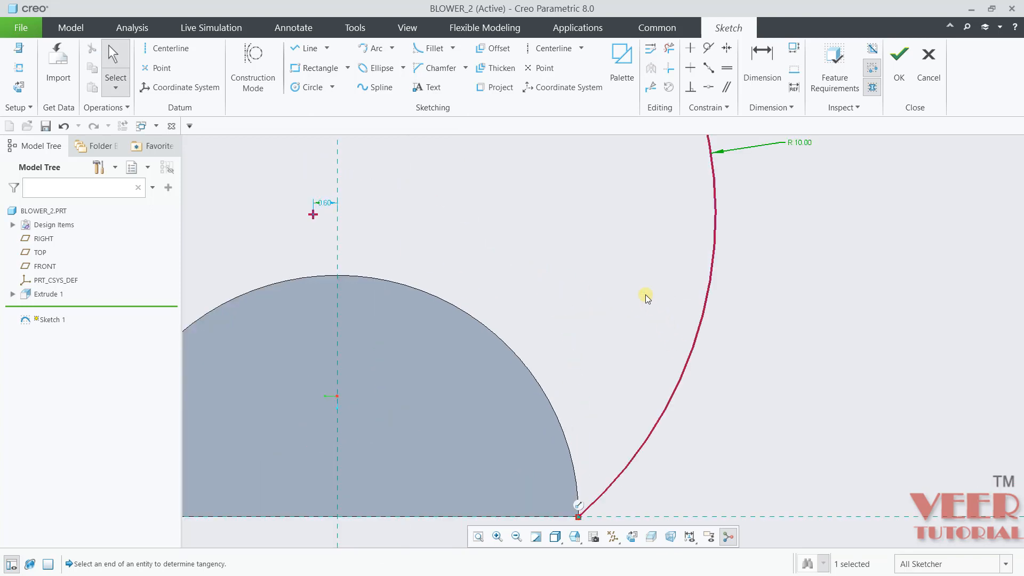
# Reshape the arc by moving its upper end to about 2.8 beyond the vertical reference and its center near the base line
pyautogui.scroll(-3, 646, 404)
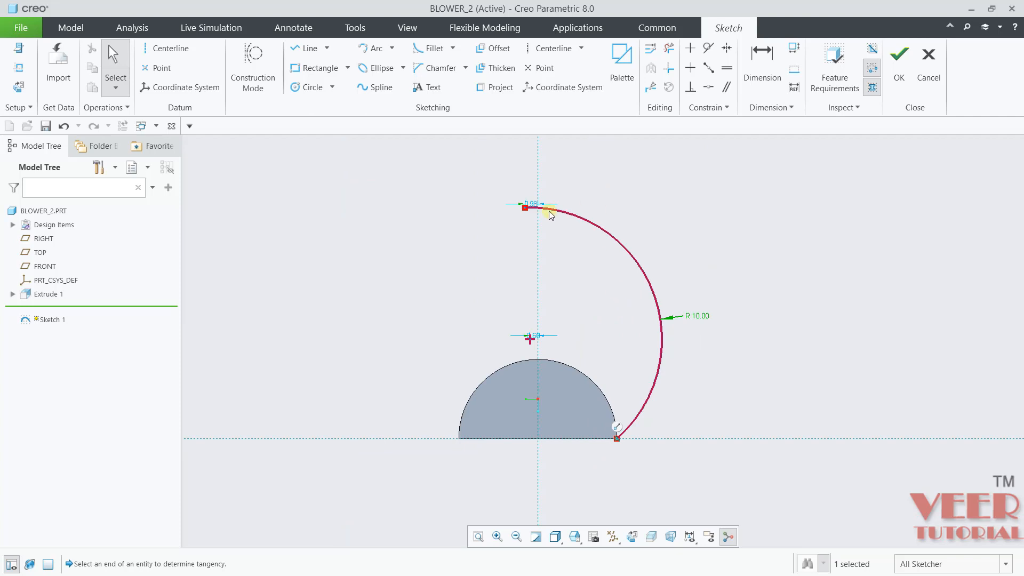
pyautogui.scroll(2, 541, 216)
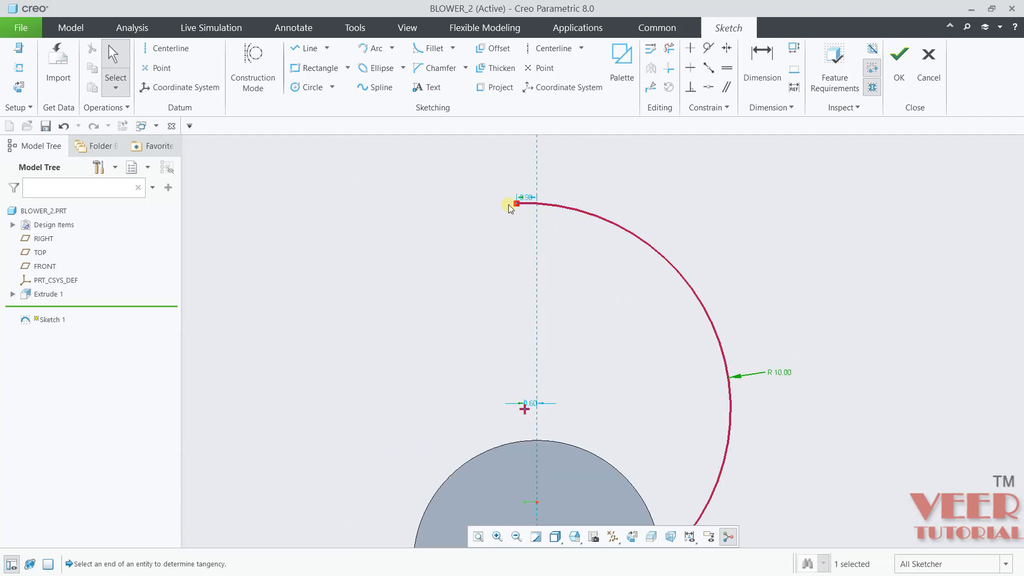
pyautogui.moveTo(517, 204); pyautogui.dragTo(452, 301)
pyautogui.moveTo(507, 355); pyautogui.dragTo(475, 325)
pyautogui.scroll(3, 614, 368)
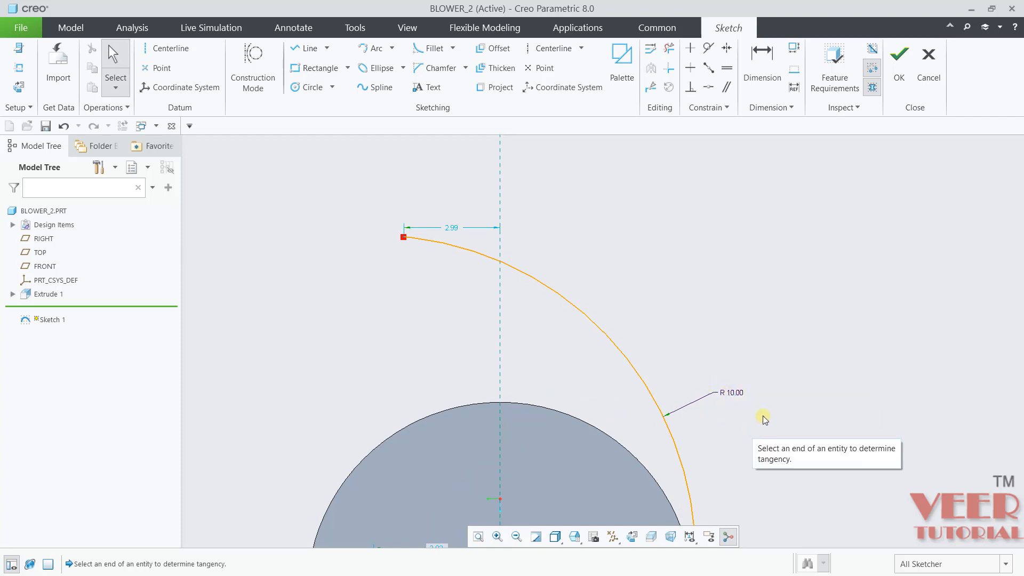
pyautogui.scroll(4, 619, 298)
pyautogui.scroll(-2, 552, 274)
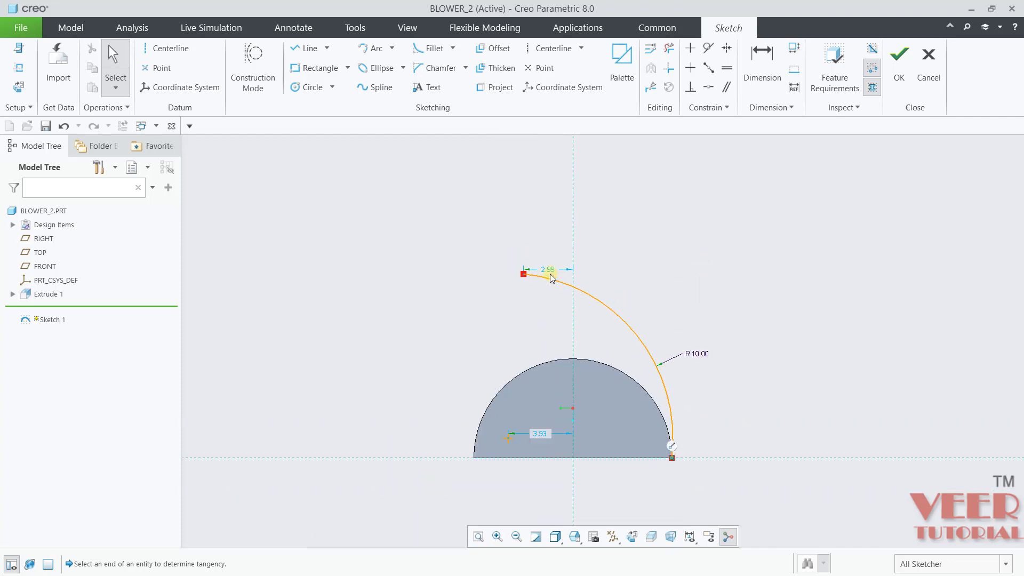
pyautogui.moveTo(516, 276)
pyautogui.mouseDown()
pyautogui.moveTo(533, 297)
pyautogui.moveTo(520, 283)
pyautogui.mouseUp()
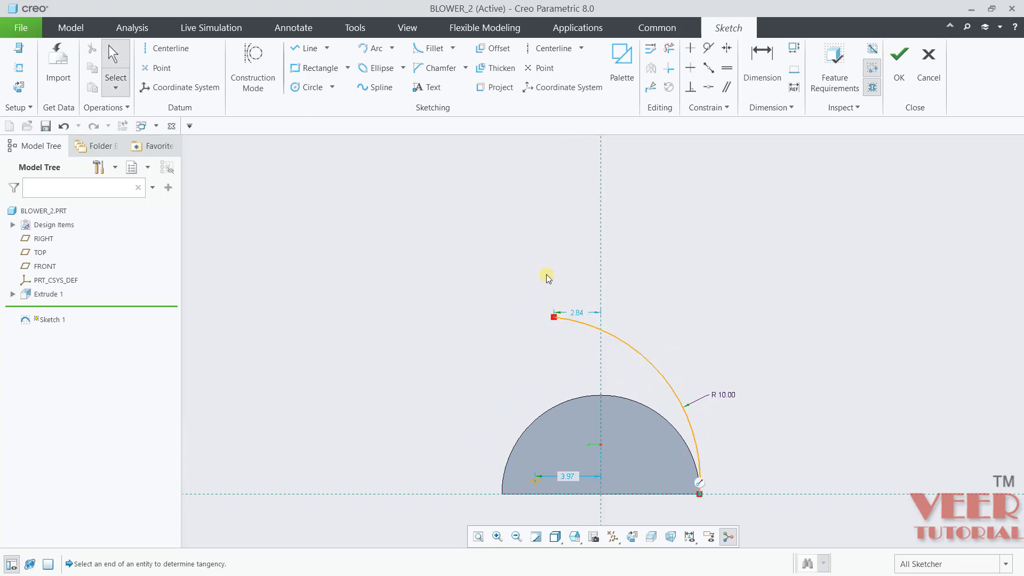
pyautogui.scroll(-2, 546, 279)
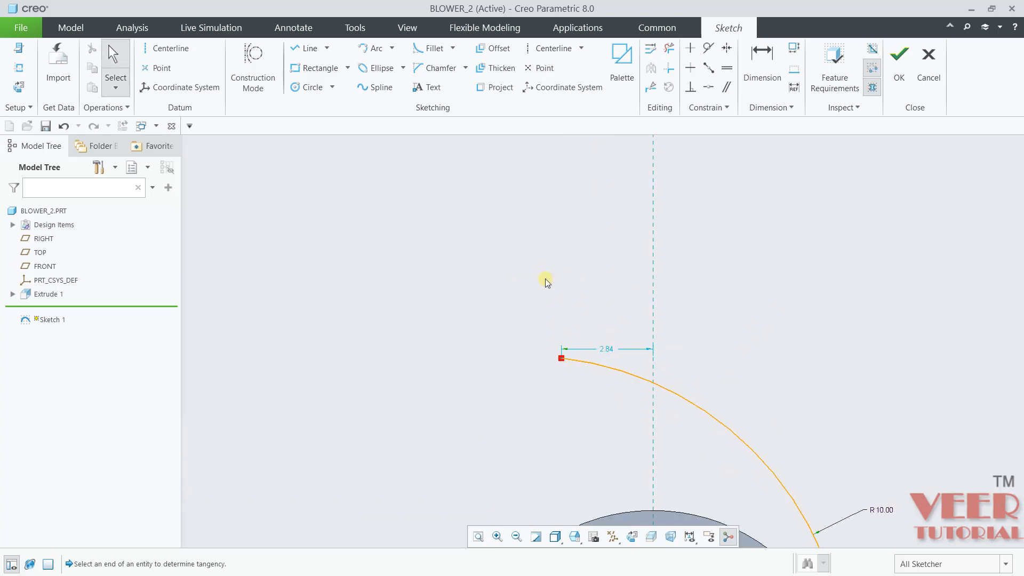
# Sketch two consecutive horizontal lines outward from the arc's upper end, the outer one about 4.2 long
pyautogui.click(305, 48)
pyautogui.click(560, 358)
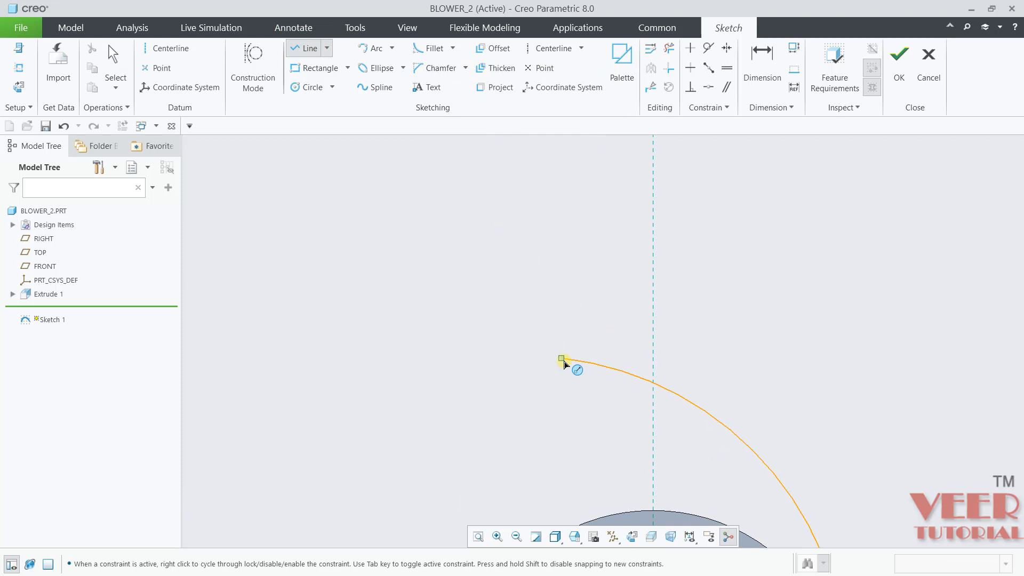
pyautogui.click(439, 358)
pyautogui.click(303, 358)
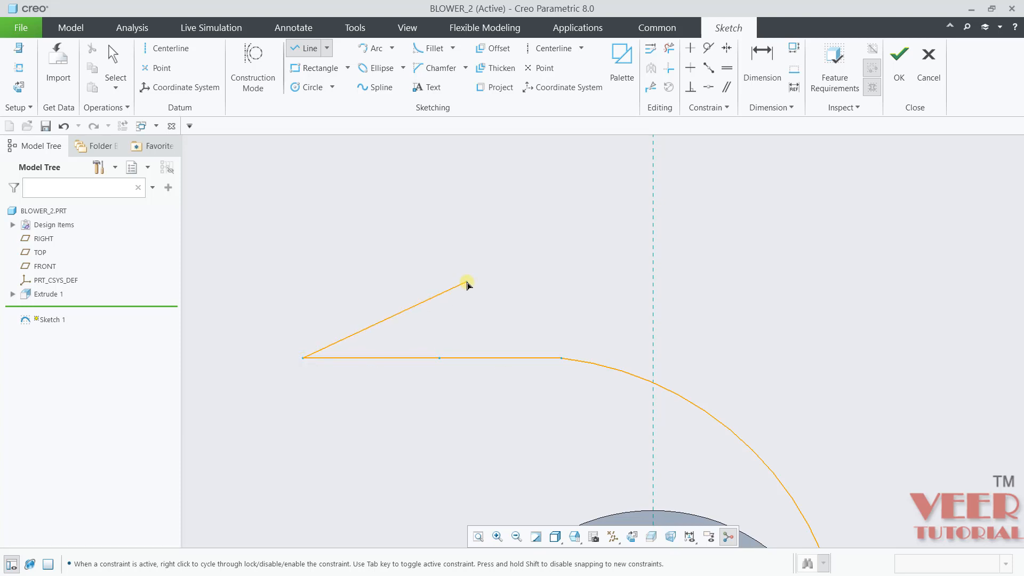
pyautogui.middleClick(443, 264)
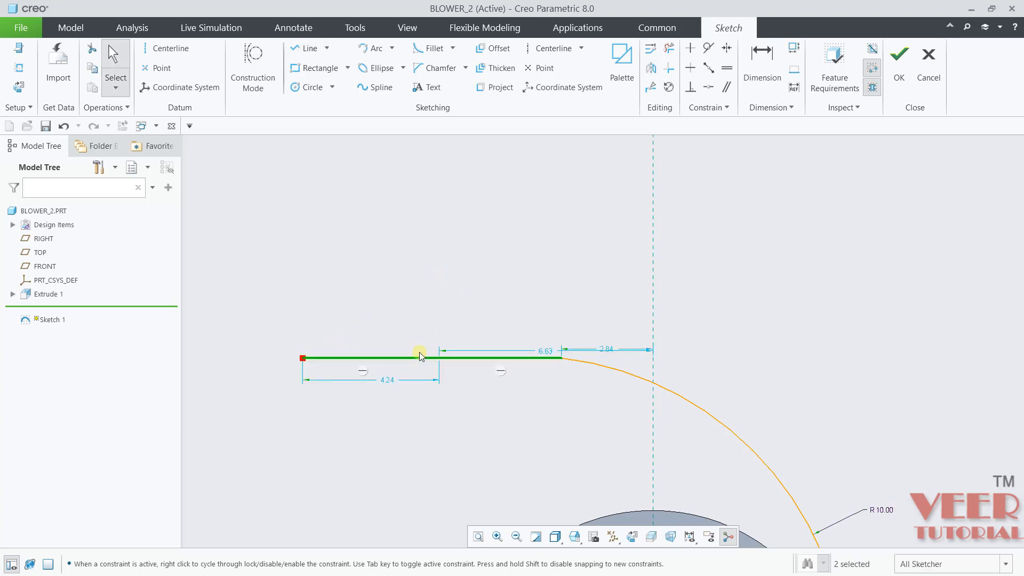
pyautogui.click(486, 437)
# Set the distance from the vertical reference to the joint between the two horizontal lines to 6.15
pyautogui.scroll(3, 507, 343)
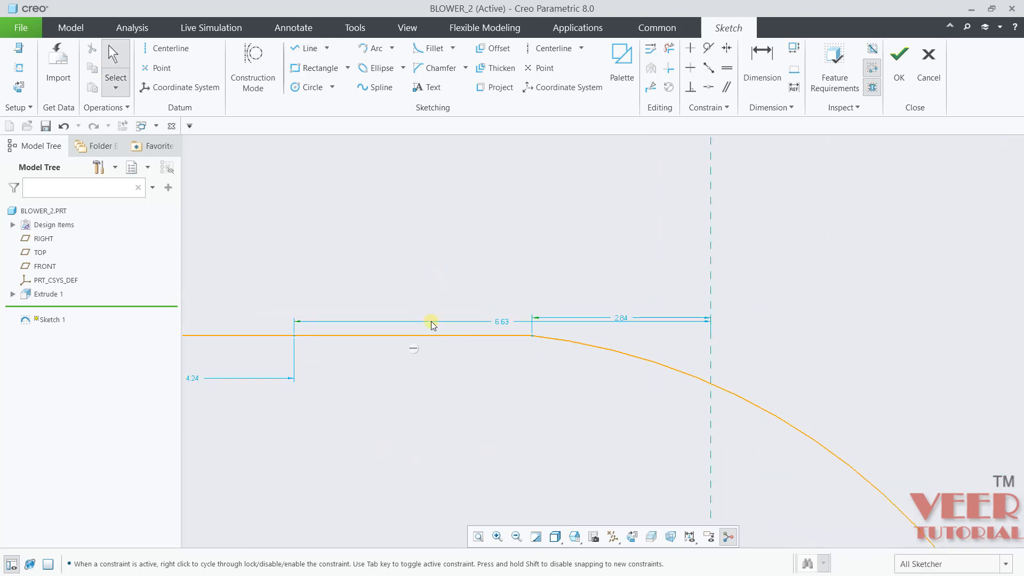
pyautogui.scroll(3, 430, 322)
pyautogui.scroll(-3, 576, 391)
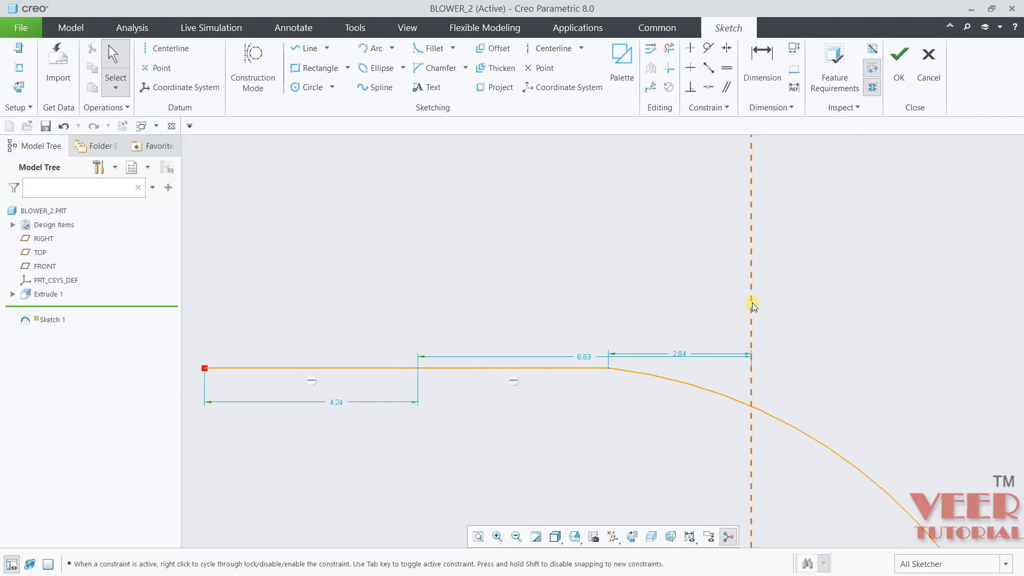
pyautogui.scroll(3, 583, 356)
pyautogui.doubleClick(585, 355)
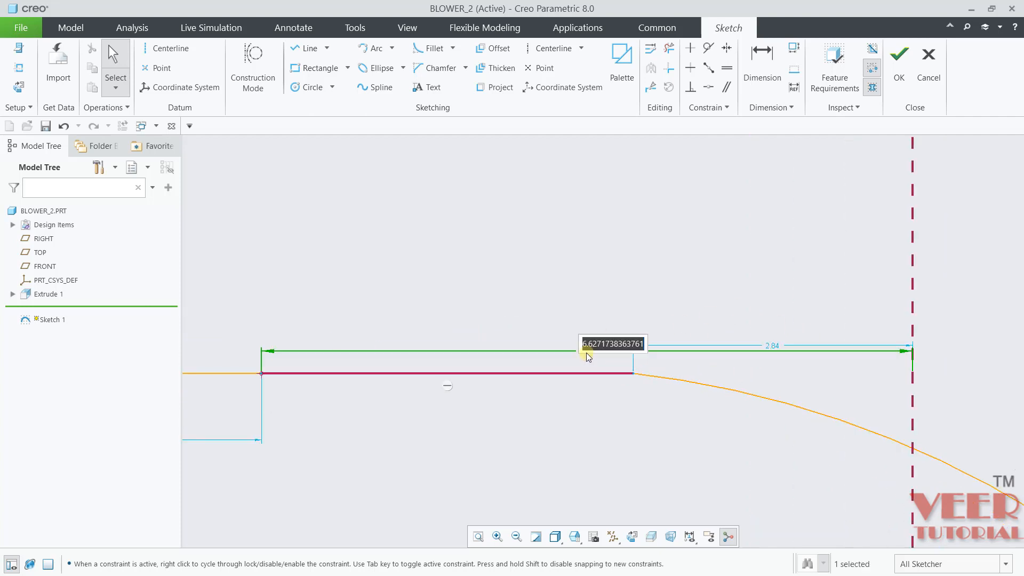
pyautogui.write('6.')
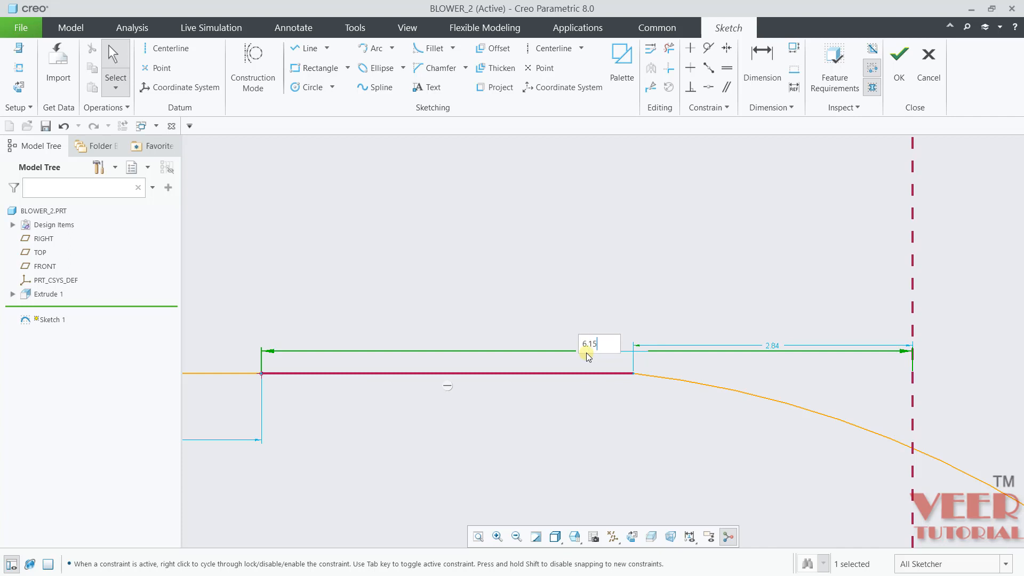
pyautogui.write('15')
pyautogui.press('Return')
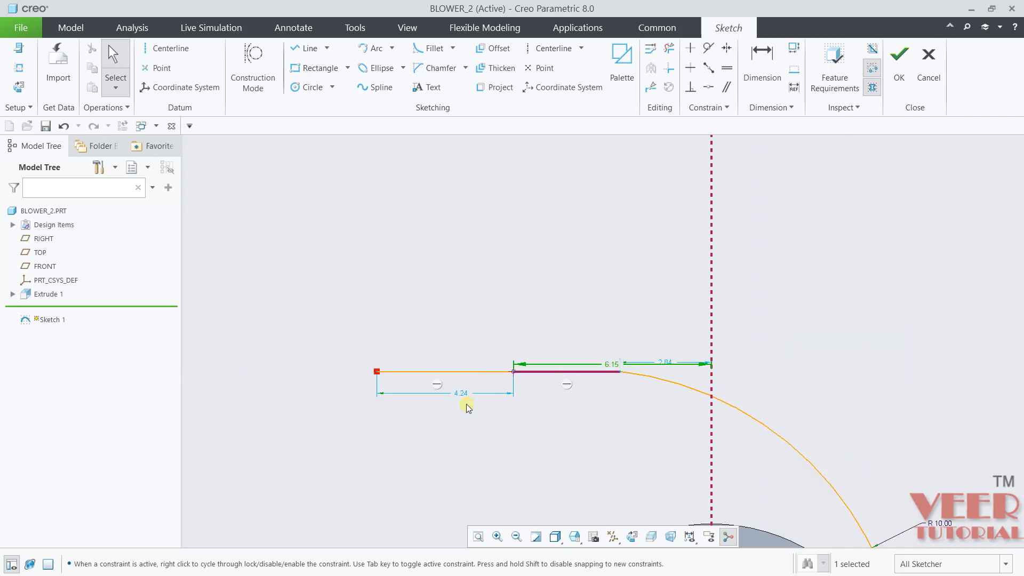
# Set the length of the outer horizontal line to 5.75
pyautogui.scroll(3, 468, 408)
pyautogui.doubleClick(447, 380)
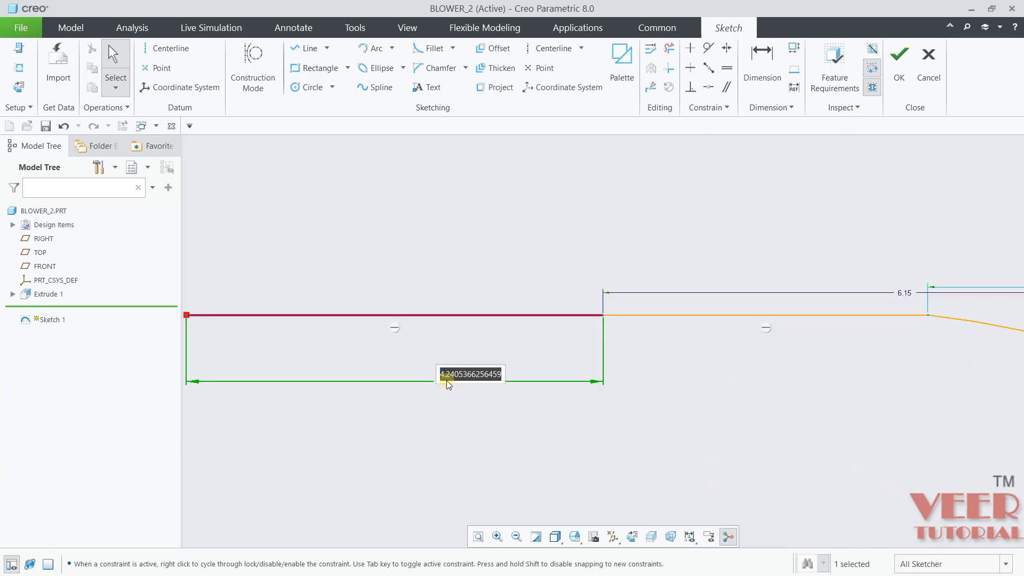
pyautogui.write('5.75')
pyautogui.press('Return')
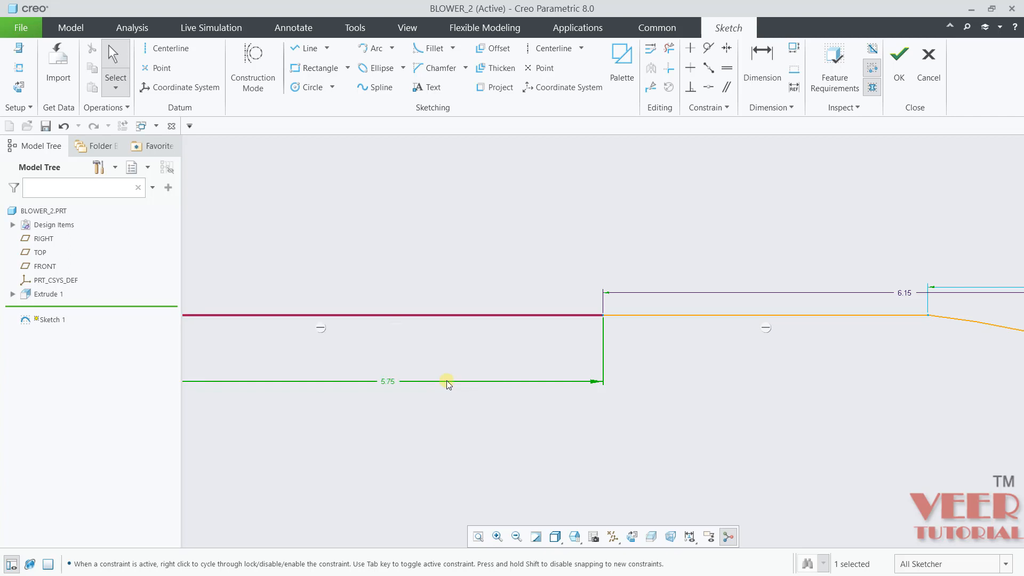
# Make the arc tangent to the adjoining horizontal line and check the whole duct path sketch
pyautogui.scroll(-4, 447, 380)
pyautogui.scroll(3, 596, 347)
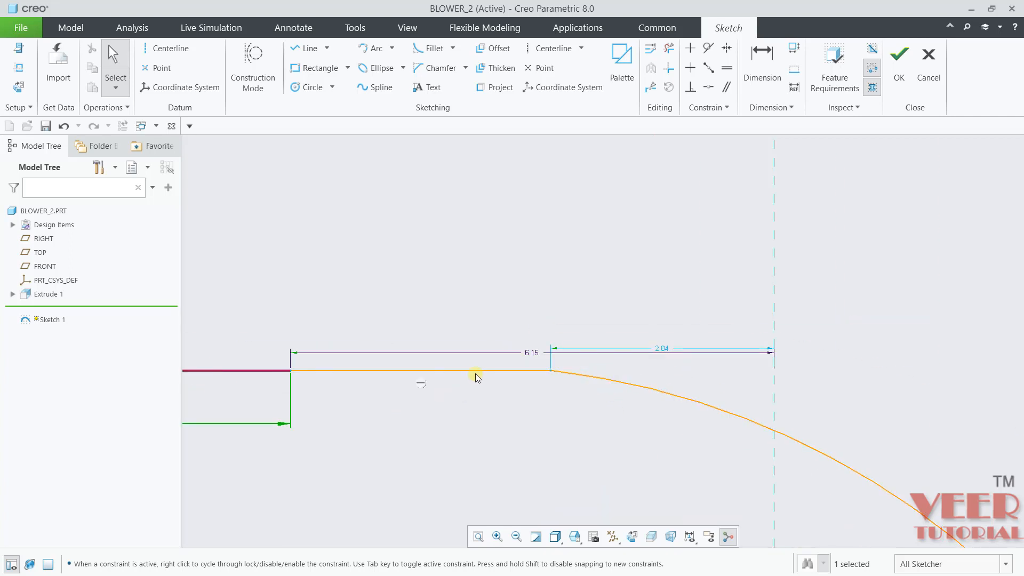
pyautogui.click(709, 50)
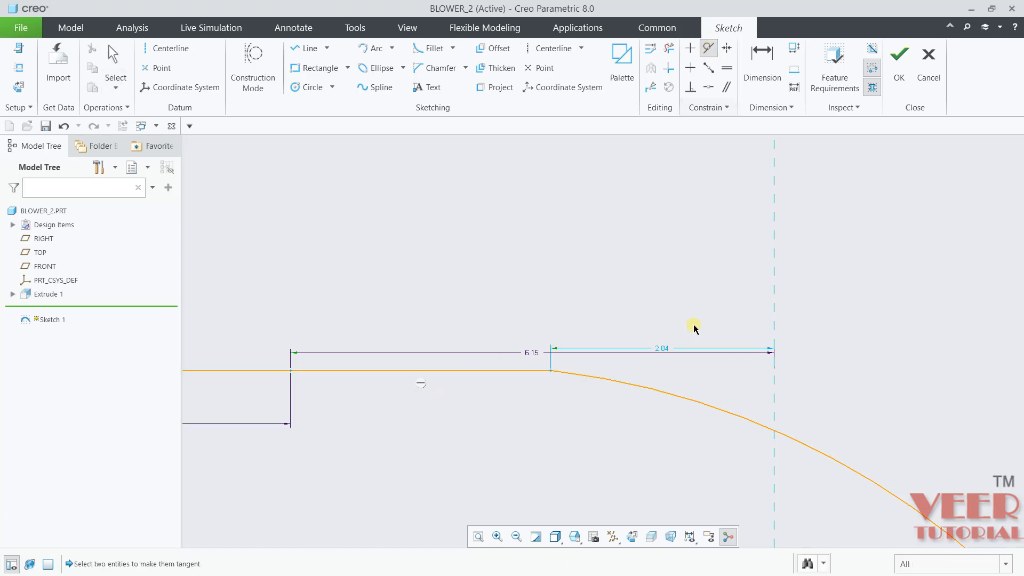
pyautogui.click(668, 397)
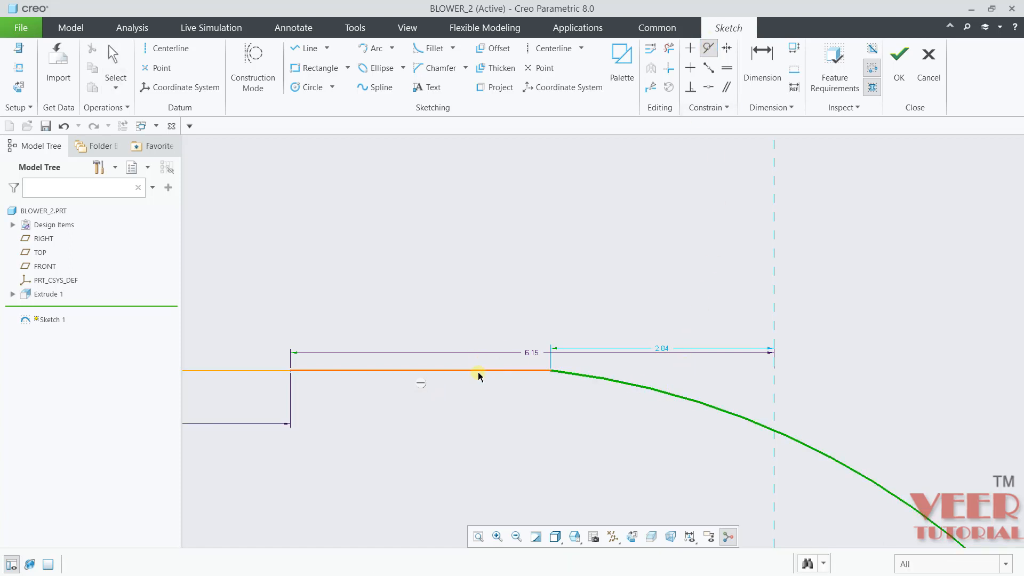
pyautogui.click(478, 371)
pyautogui.scroll(-3, 544, 299)
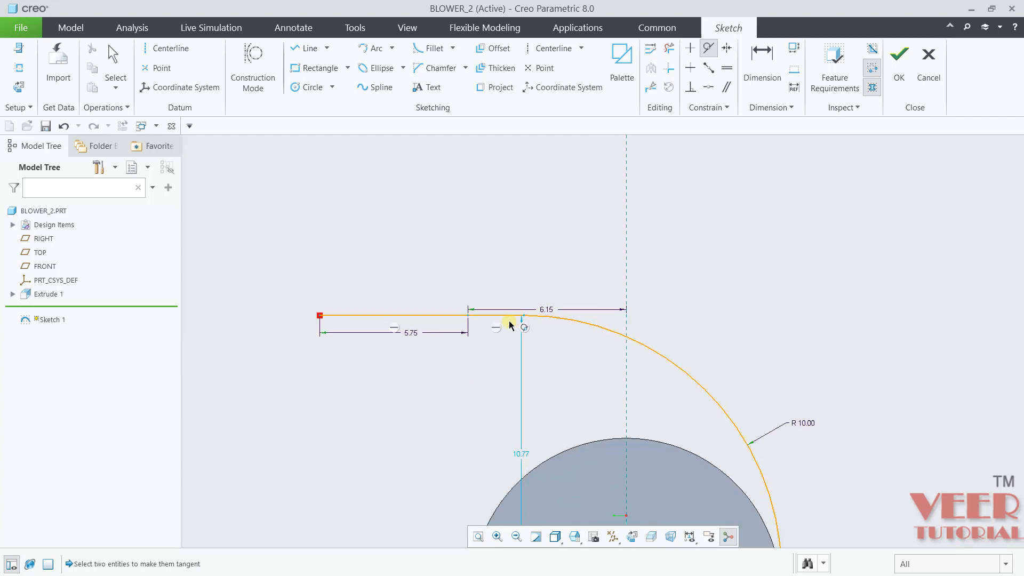
pyautogui.scroll(3, 576, 304)
pyautogui.scroll(-3, 590, 345)
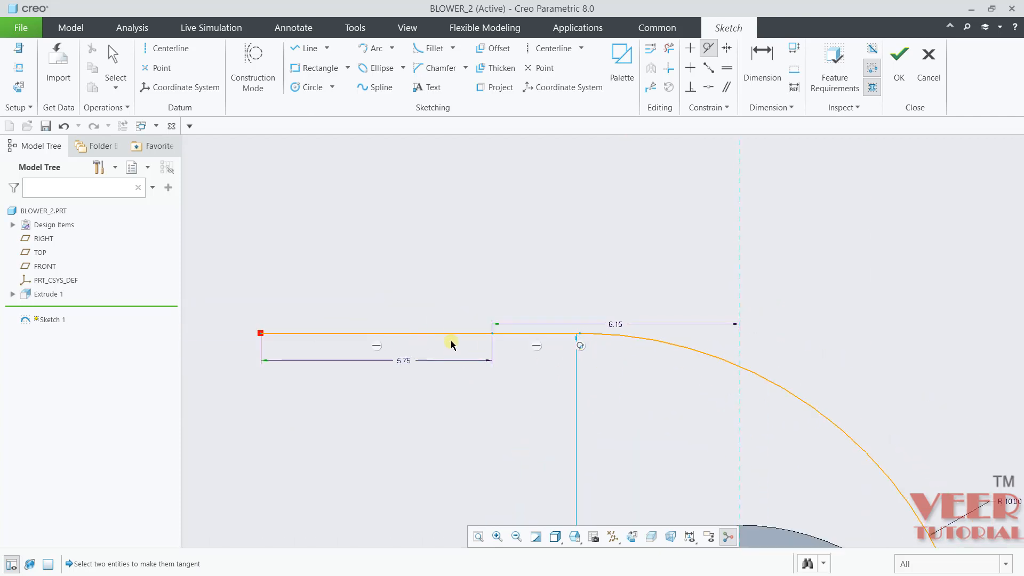
pyautogui.scroll(-5, 469, 311)
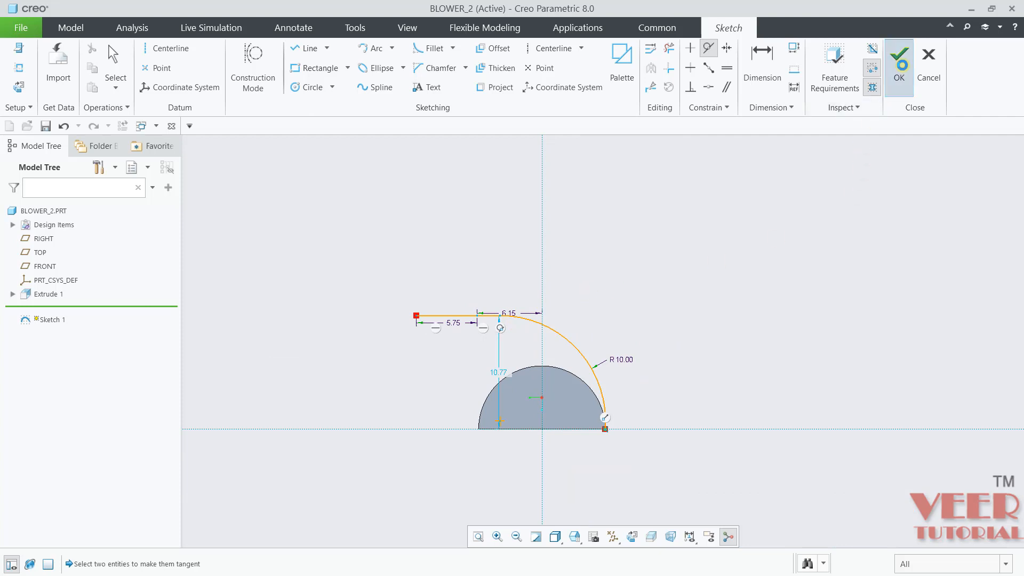
# Finish the duct path sketch and start a solid Swept Blend using that curve as its origin trajectory
pyautogui.click(901, 62)
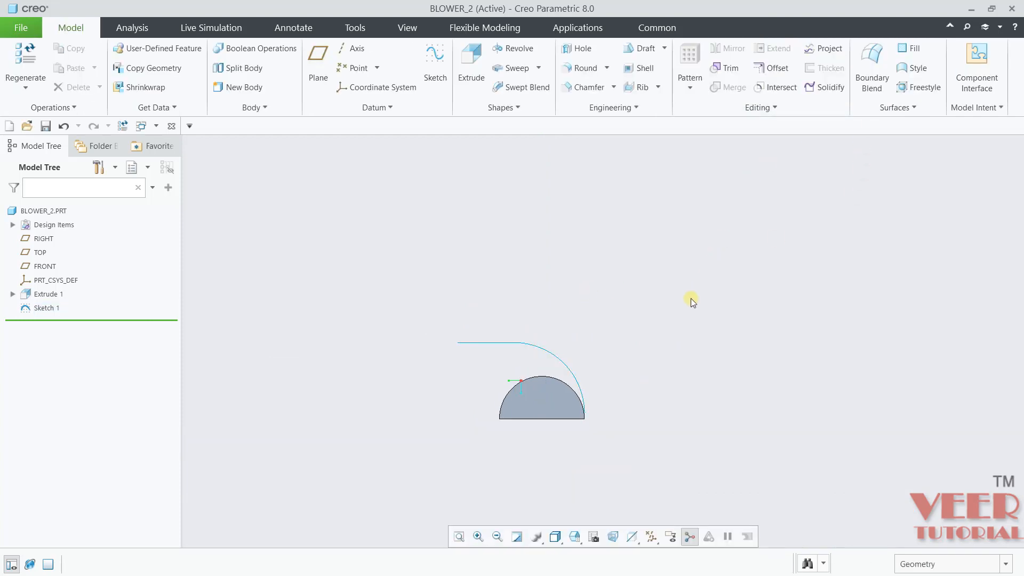
pyautogui.hotkey('alt', 'Tab')
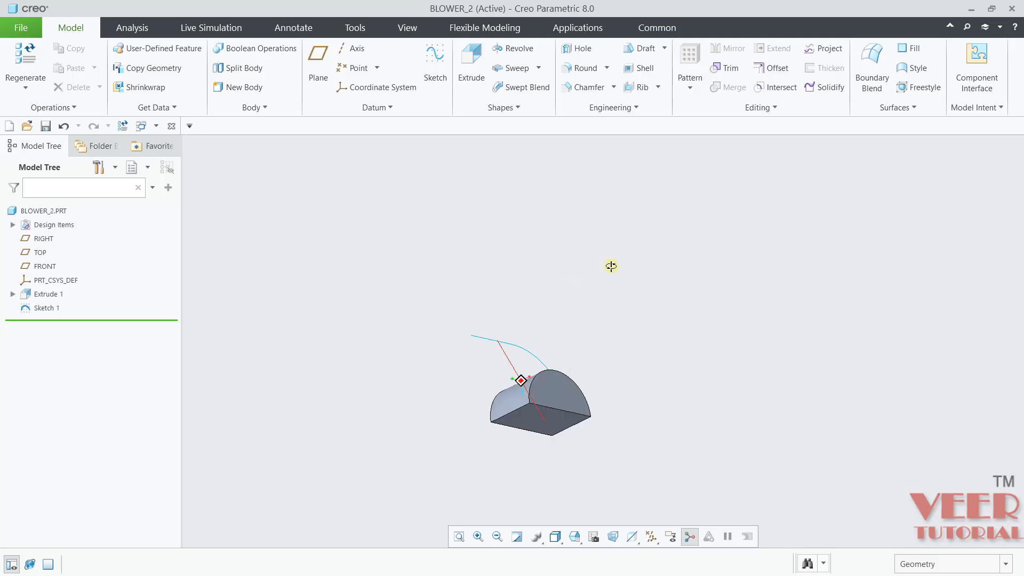
pyautogui.moveTo(610, 265); pyautogui.dragTo(544, 81, button='middle')
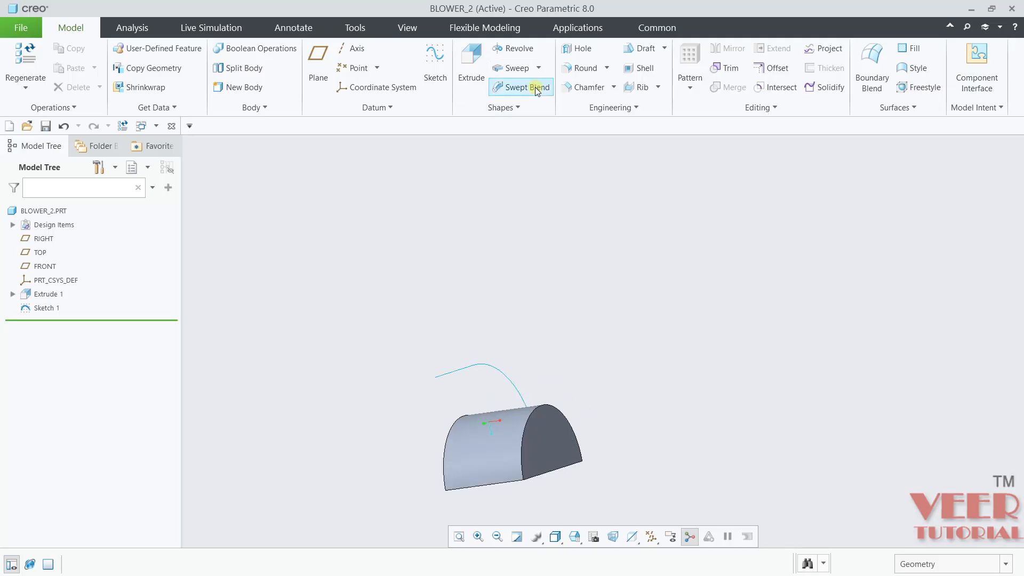
pyautogui.click(537, 90)
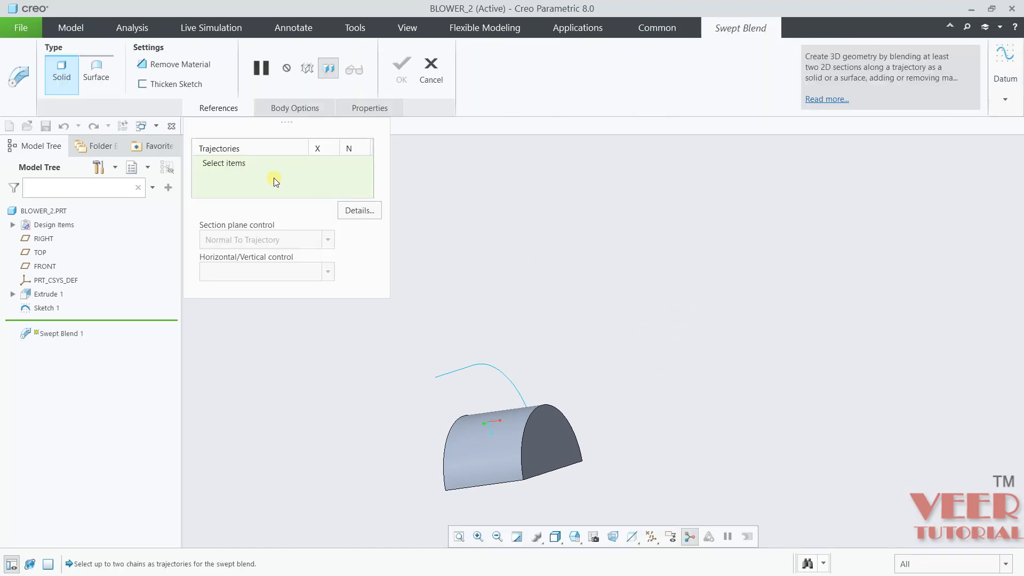
pyautogui.click(265, 167)
pyautogui.moveTo(769, 267); pyautogui.dragTo(732, 281, button='middle')
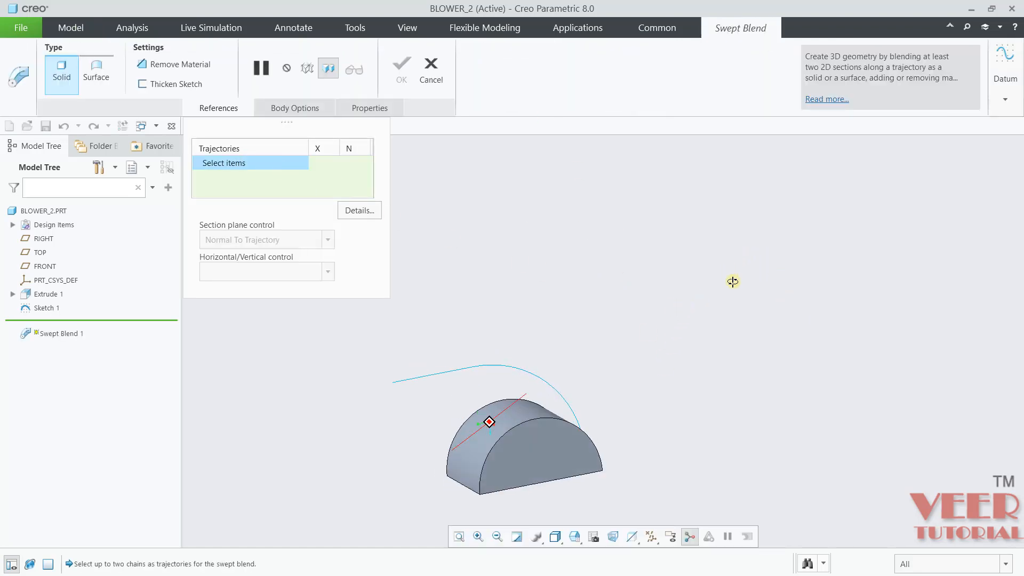
pyautogui.click(491, 368)
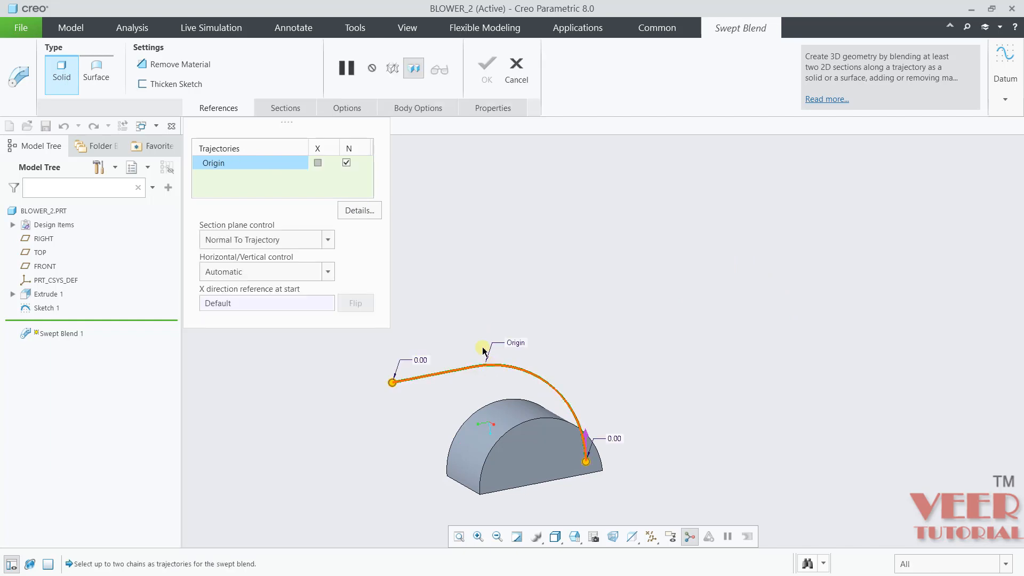
# Locate Section 1 of the swept blend at the free end of the path's straight run and open its sketch
pyautogui.click(296, 108)
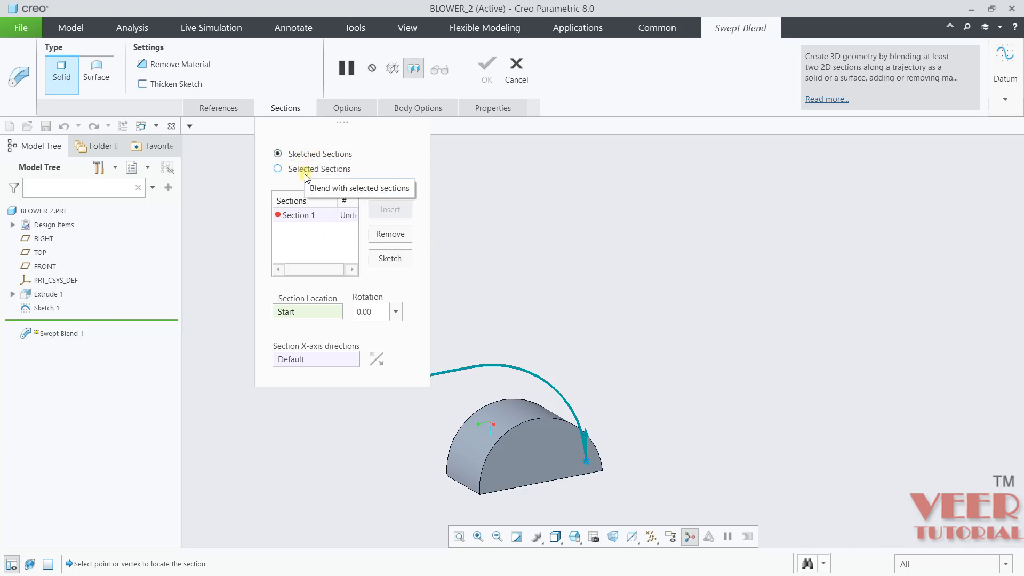
pyautogui.click(295, 216)
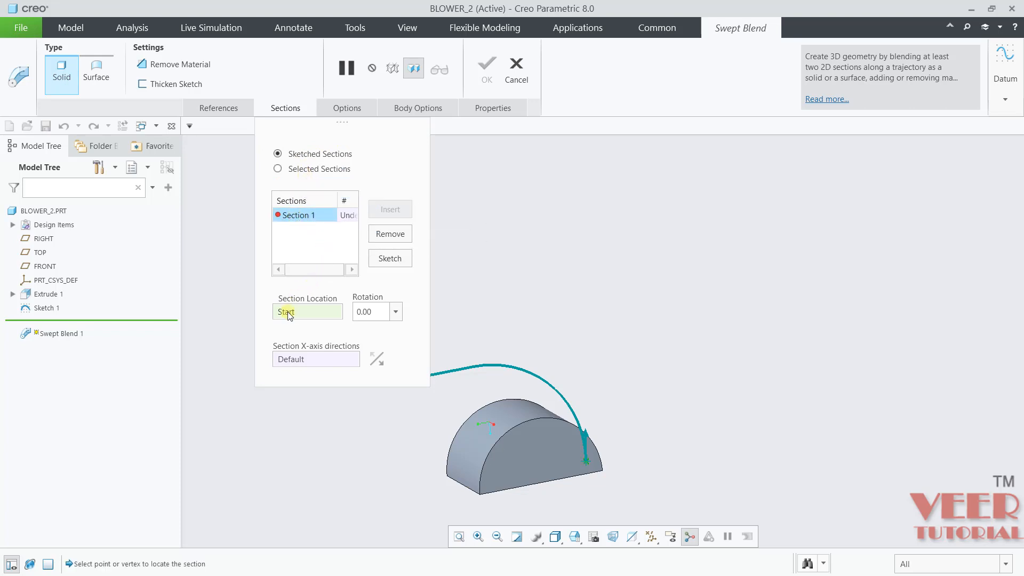
pyautogui.scroll(-5, 451, 377)
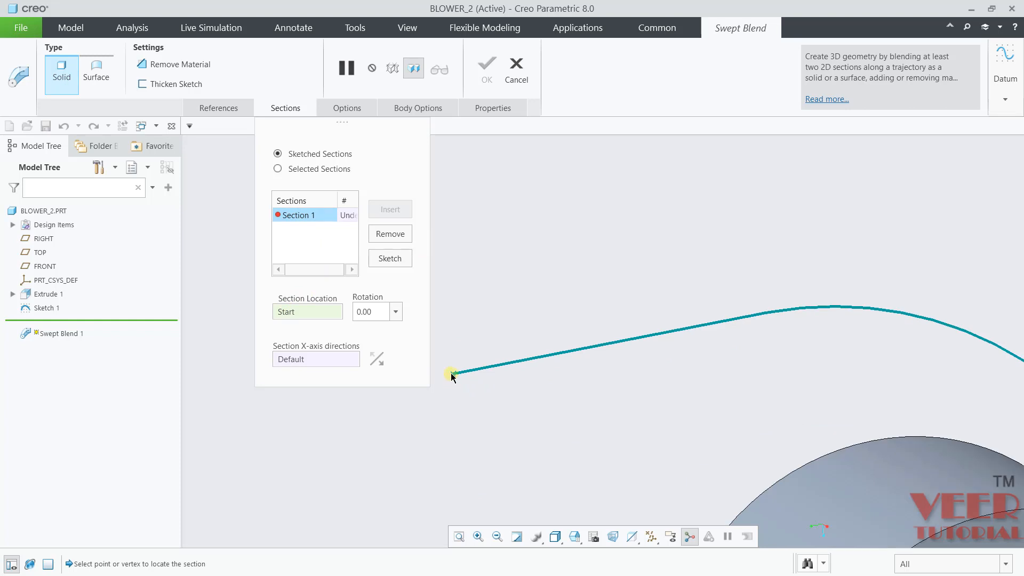
pyautogui.click(452, 373)
pyautogui.scroll(4, 475, 380)
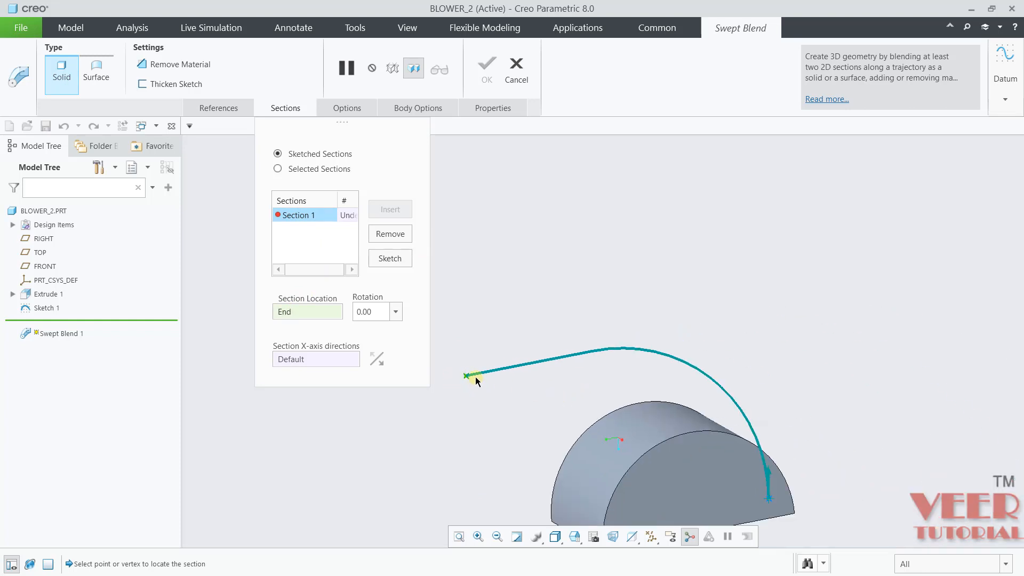
pyautogui.click(396, 258)
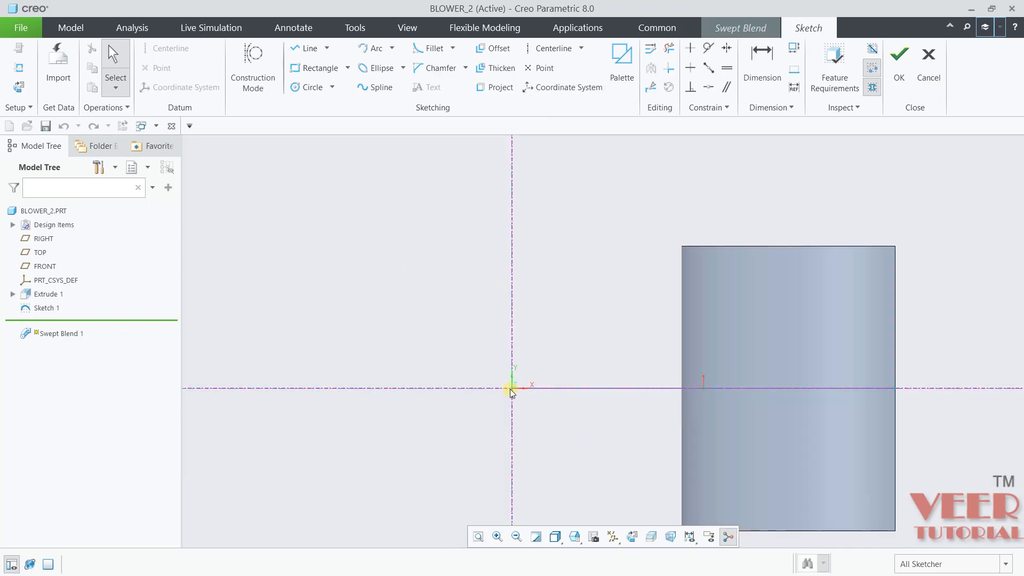
# Sketch a horizontal centerline through the section origin
pyautogui.click(554, 48)
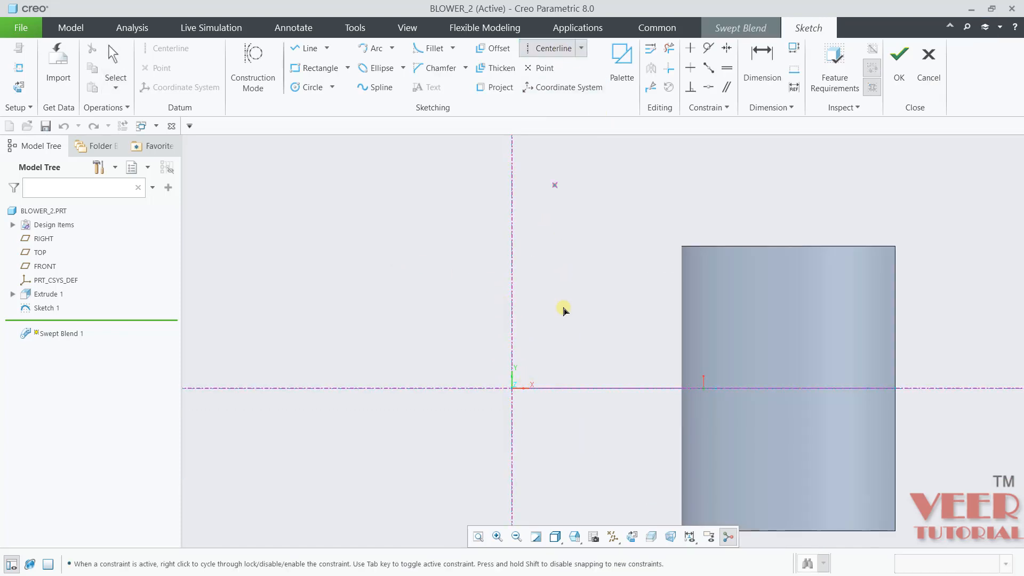
pyautogui.click(521, 391)
pyautogui.click(537, 391)
pyautogui.middleClick(605, 346)
pyautogui.scroll(2, 475, 352)
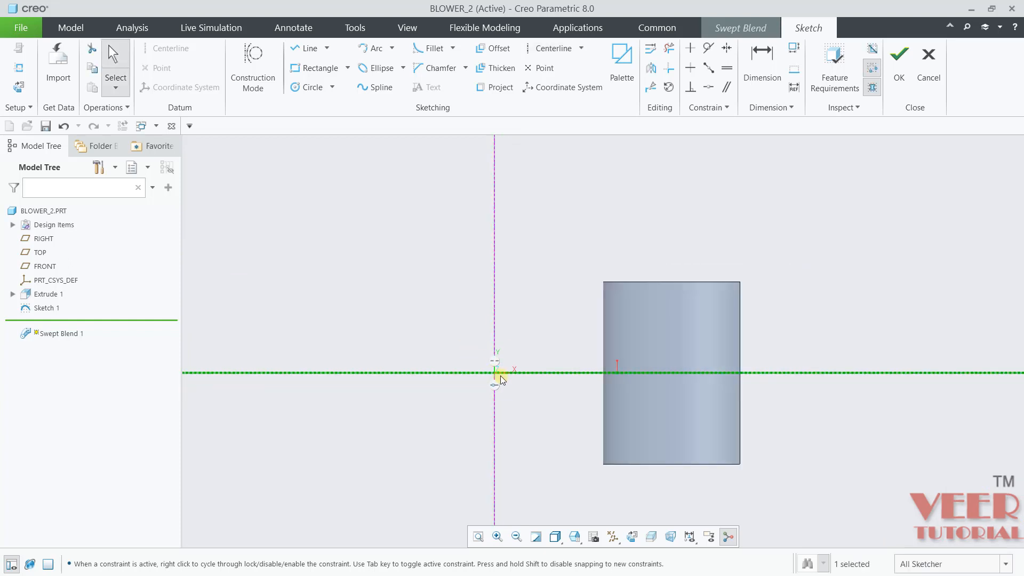
pyautogui.scroll(-4, 501, 376)
pyautogui.scroll(3, 350, 241)
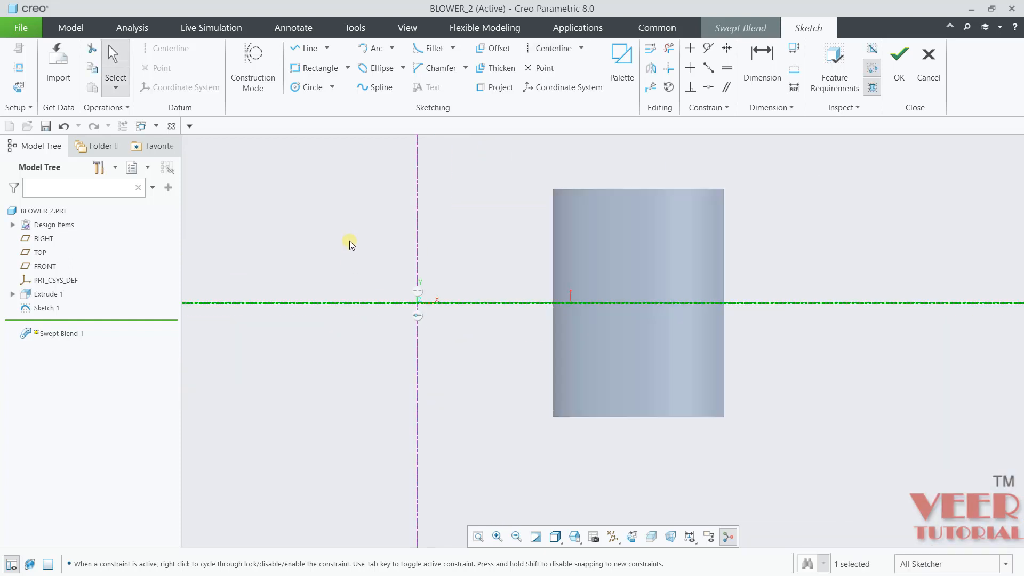
# Sketch a corner rectangle about 2.57 wide and 5.23 high, starting on the vertical reference and symmetric about the horizontal centerline
pyautogui.click(347, 68)
pyautogui.click(307, 86)
pyautogui.scroll(-2, 444, 251)
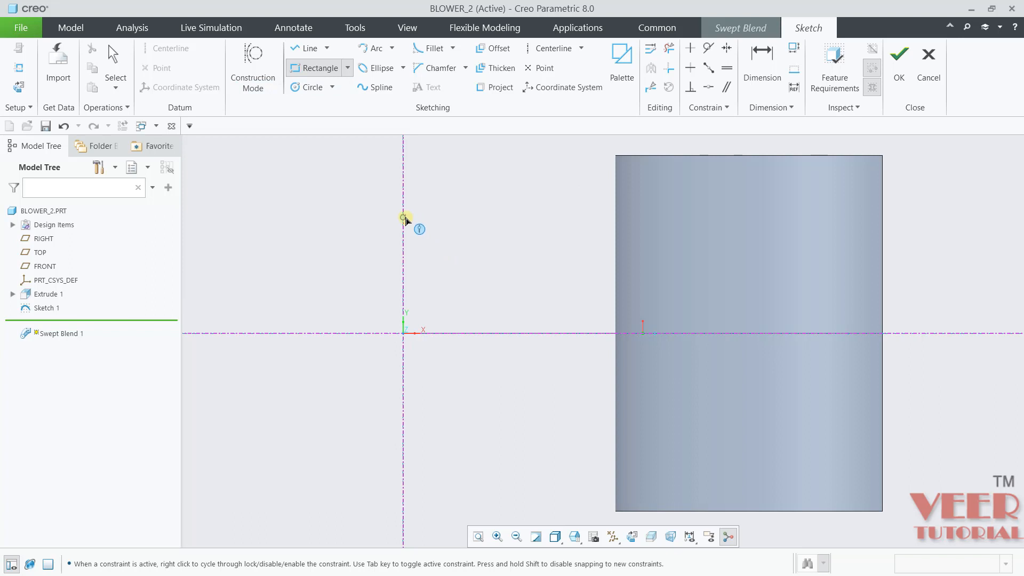
pyautogui.click(403, 217)
pyautogui.click(457, 299)
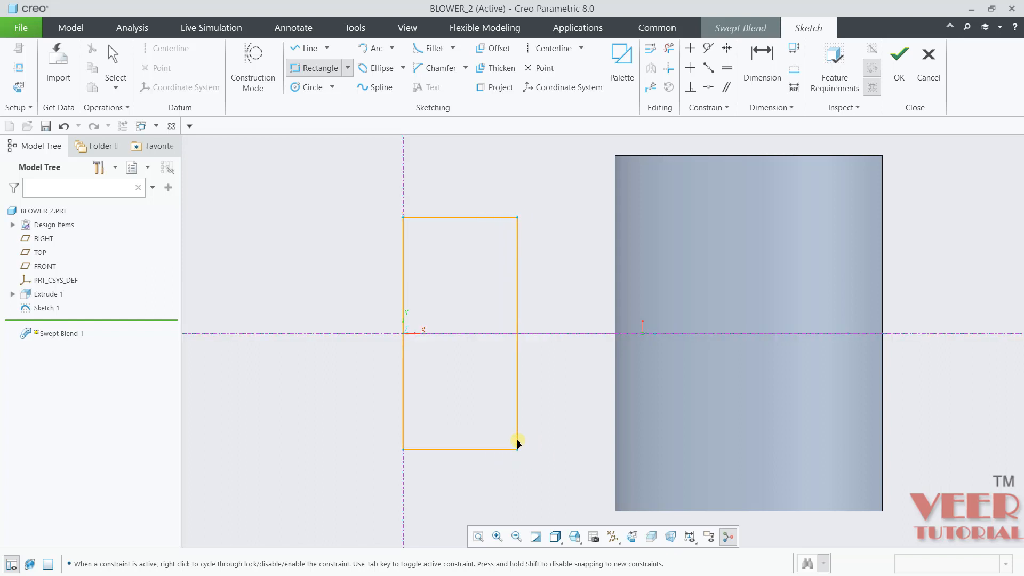
pyautogui.middleClick(583, 427)
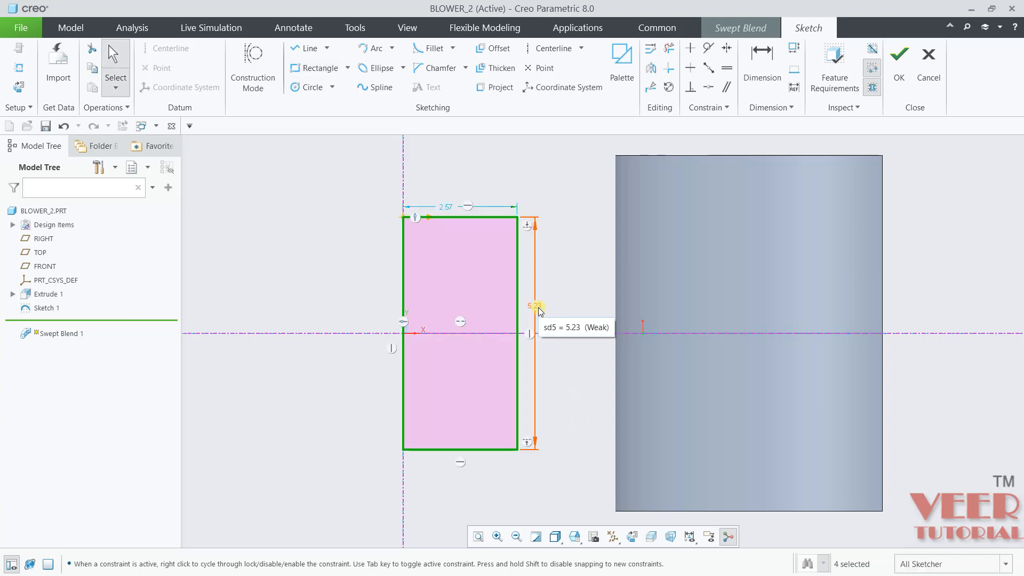
# Set the section rectangle's height to 7.25 and its width to 5.75
pyautogui.doubleClick(536, 307)
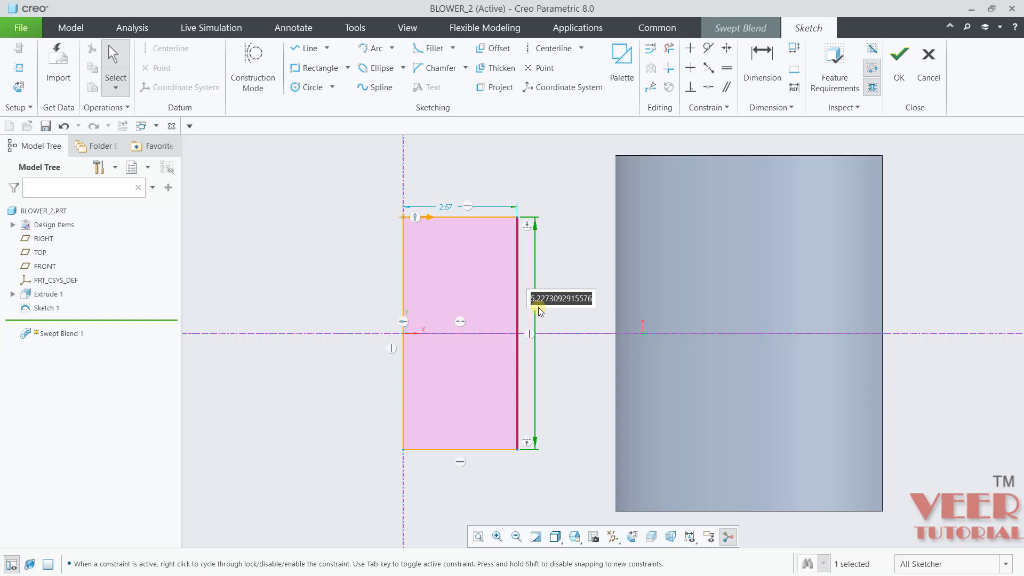
pyautogui.write('7.25')
pyautogui.press('Return')
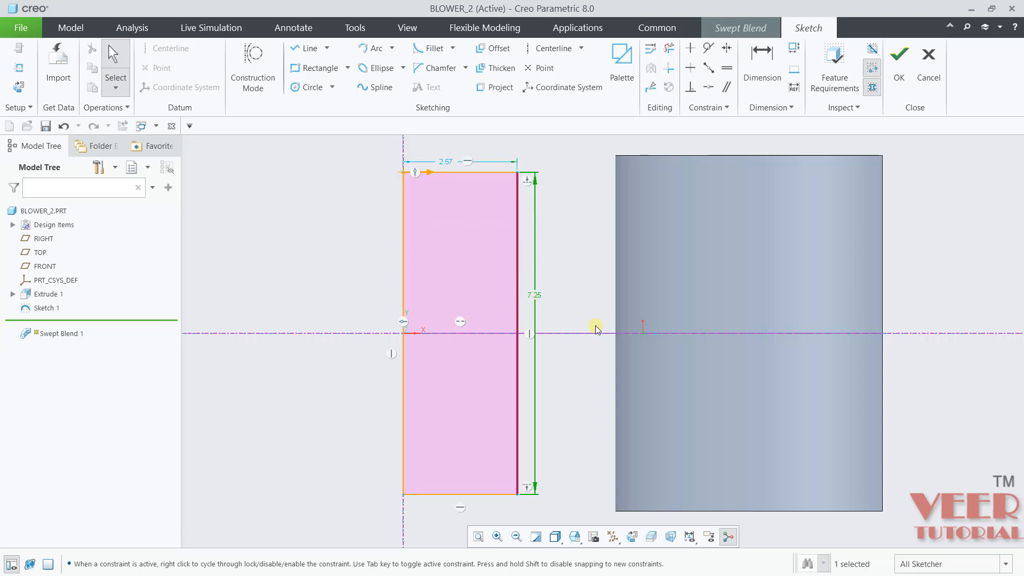
pyautogui.doubleClick(450, 162)
pyautogui.write('5.75')
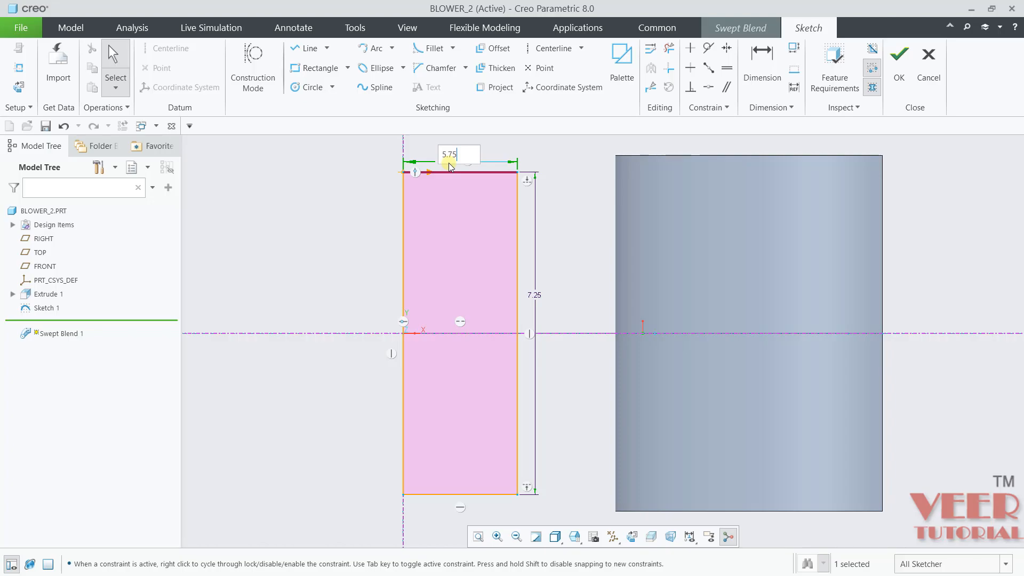
pyautogui.press('Return')
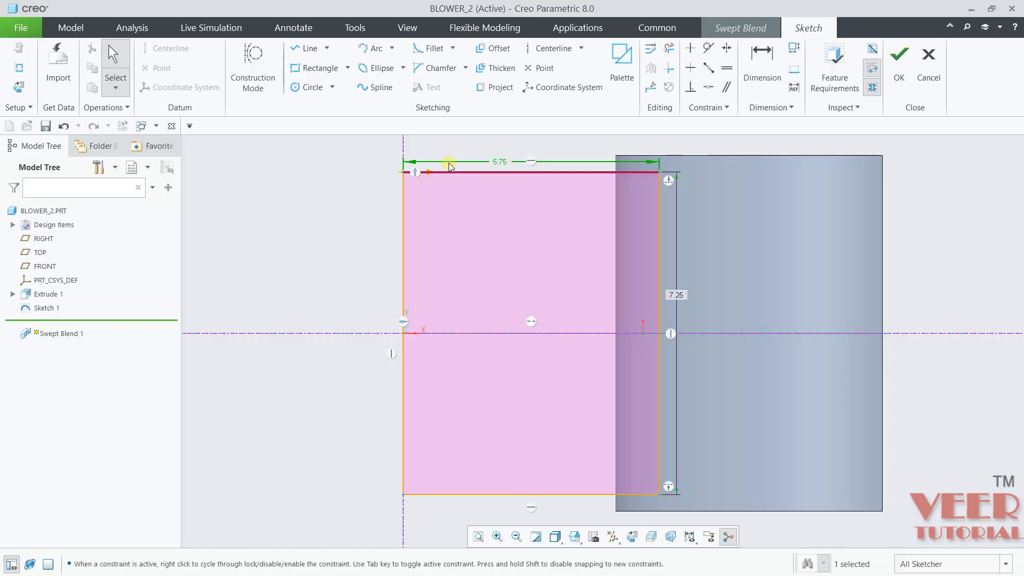
# Compare the section size with the blower.pdf drawing in Foxit Reader, return to Creo Parametric and finish the Section 1 sketch
pyautogui.hotkey('alt', 'Tab')
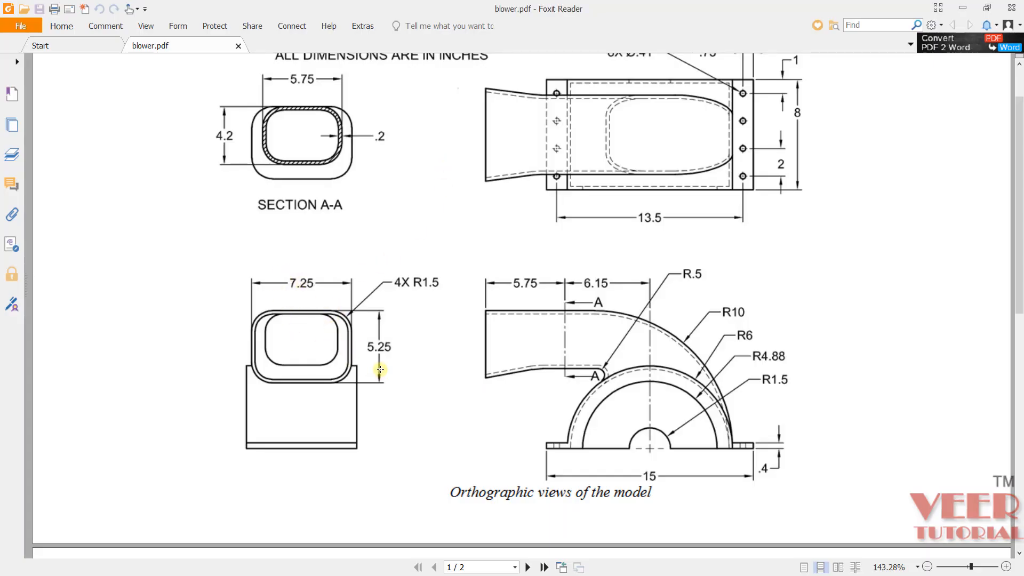
pyautogui.hotkey('alt', 'Tab')
pyautogui.click(898, 59)
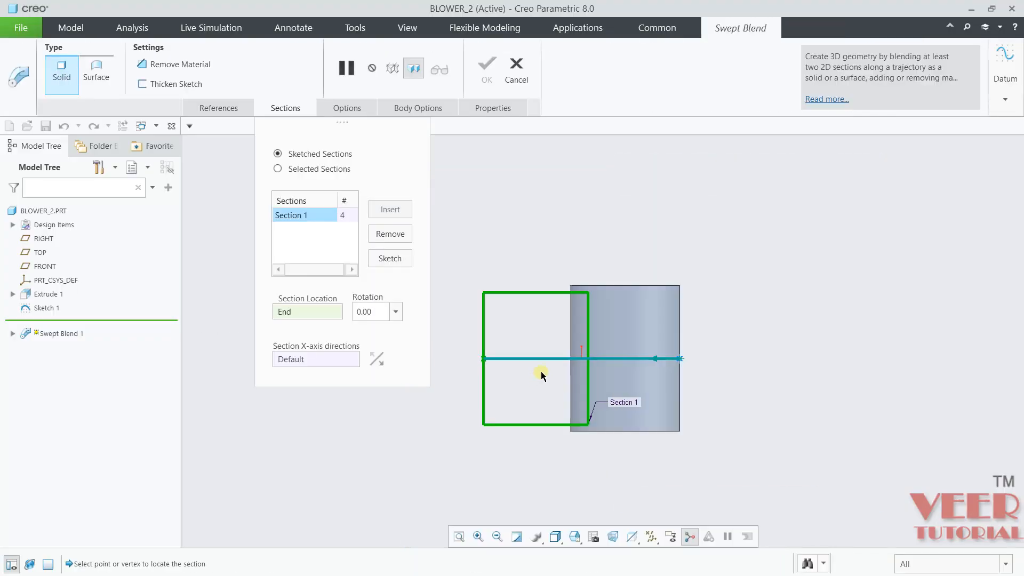
# Insert Section 2 in the swept blend, locate it where the path's straight run meets the arc, and open its sketch
pyautogui.moveTo(541, 376); pyautogui.dragTo(683, 208, button='middle')
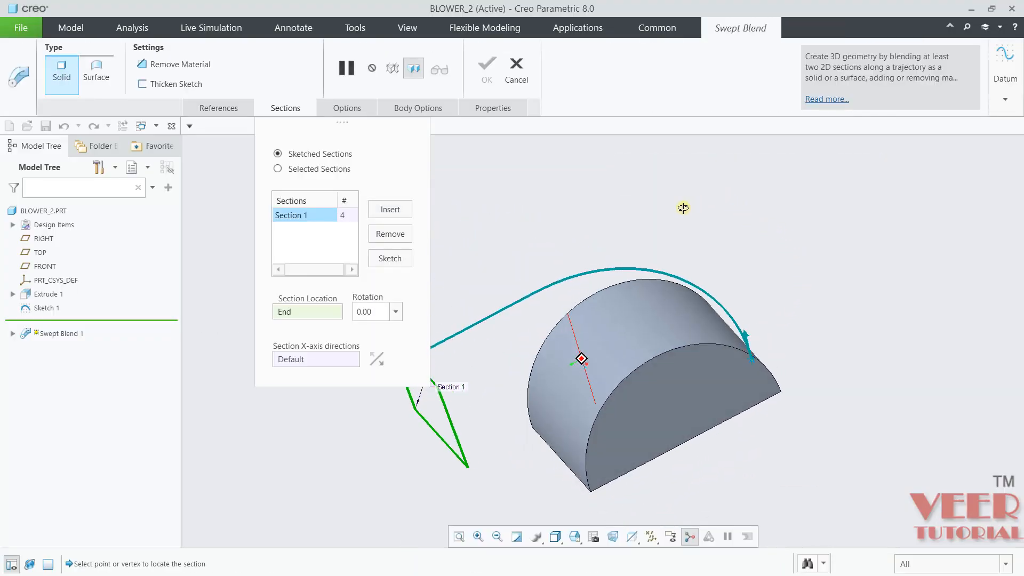
pyautogui.scroll(2, 629, 483)
pyautogui.scroll(-1, 512, 380)
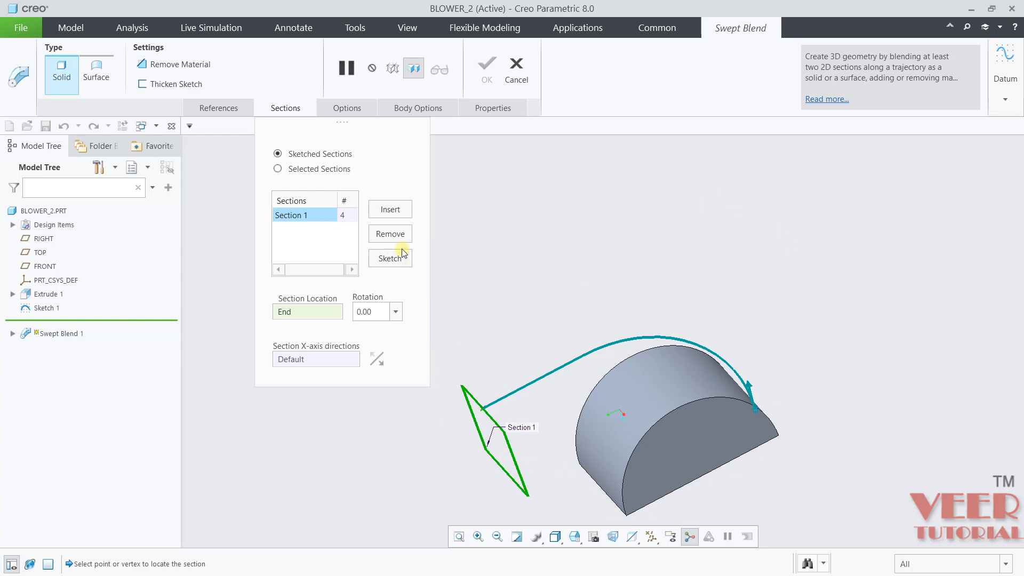
pyautogui.click(391, 212)
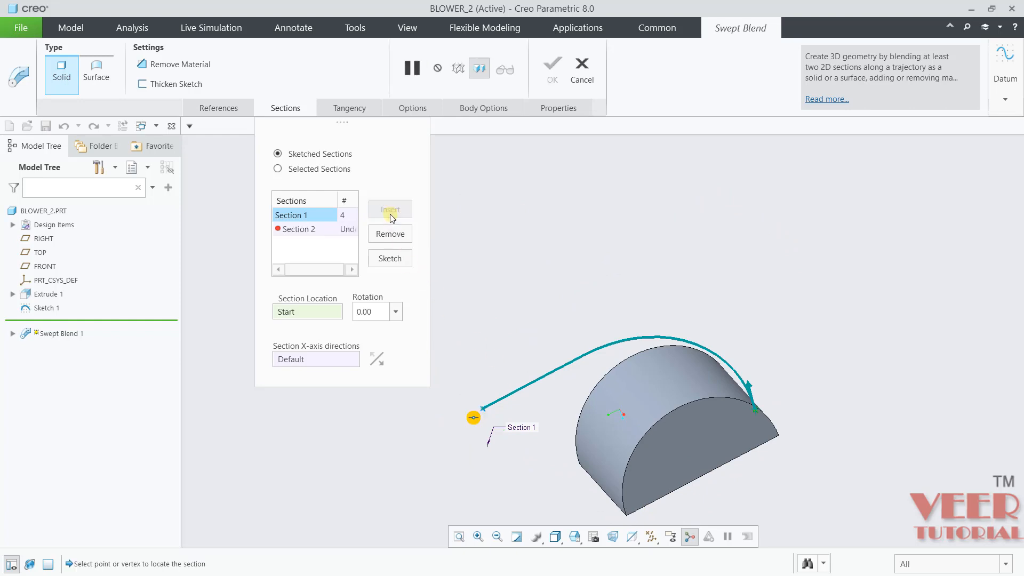
pyautogui.click(309, 231)
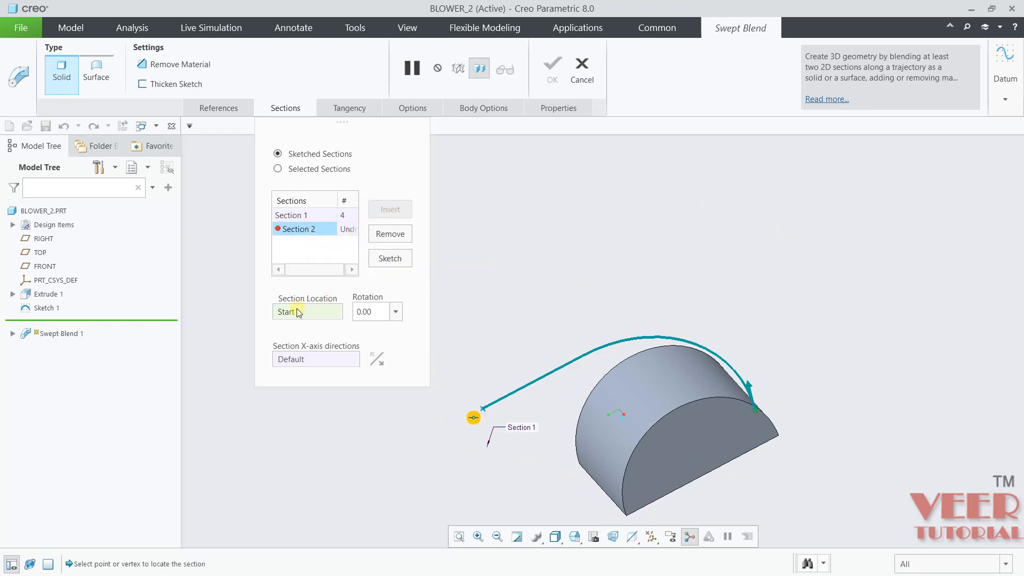
pyautogui.scroll(-4, 566, 342)
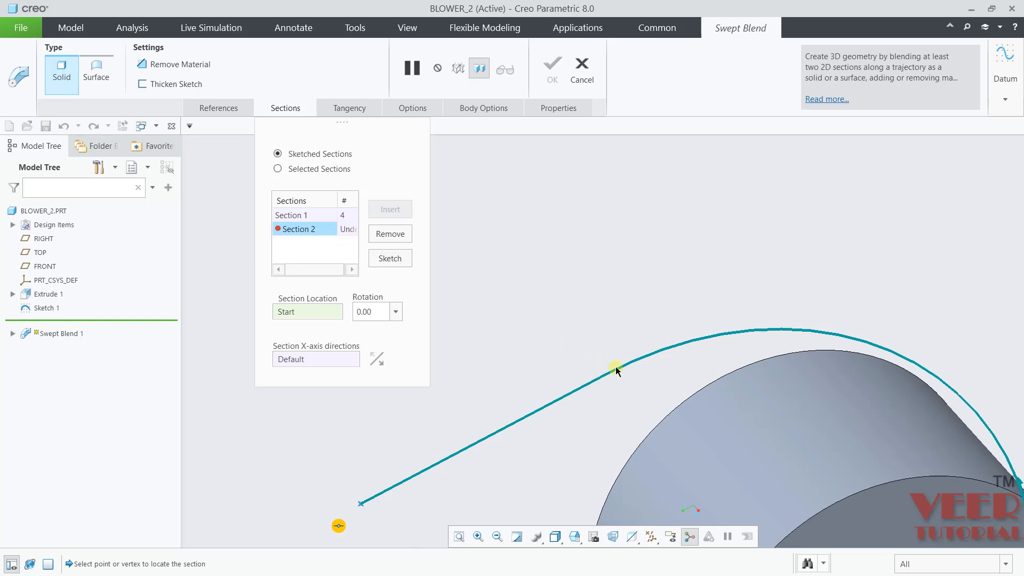
pyautogui.click(608, 375)
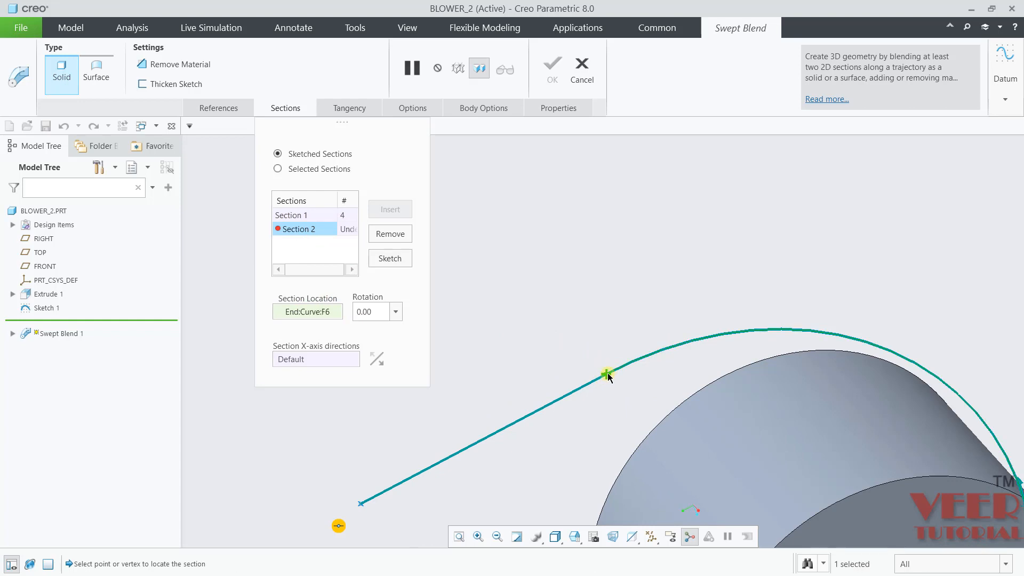
pyautogui.click(390, 258)
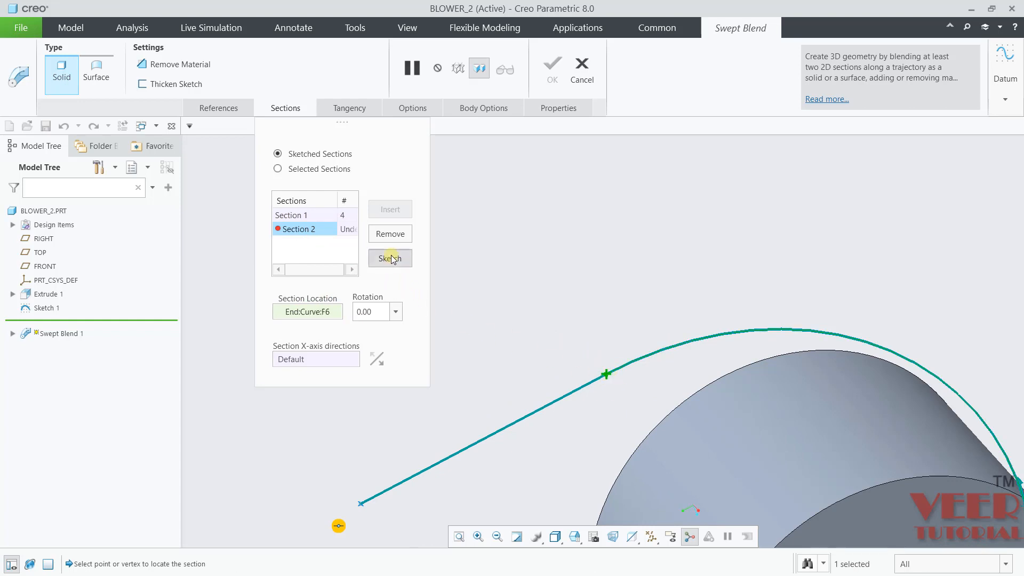
# Add a centerline along the horizontal reference in the Section 2 sketch
pyautogui.scroll(4, 489, 371)
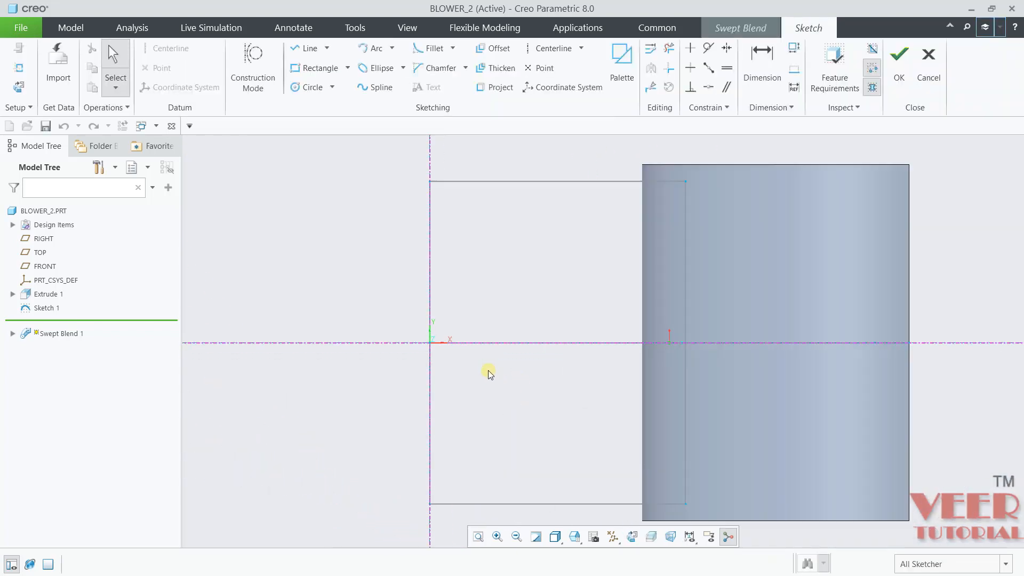
pyautogui.scroll(-2, 488, 370)
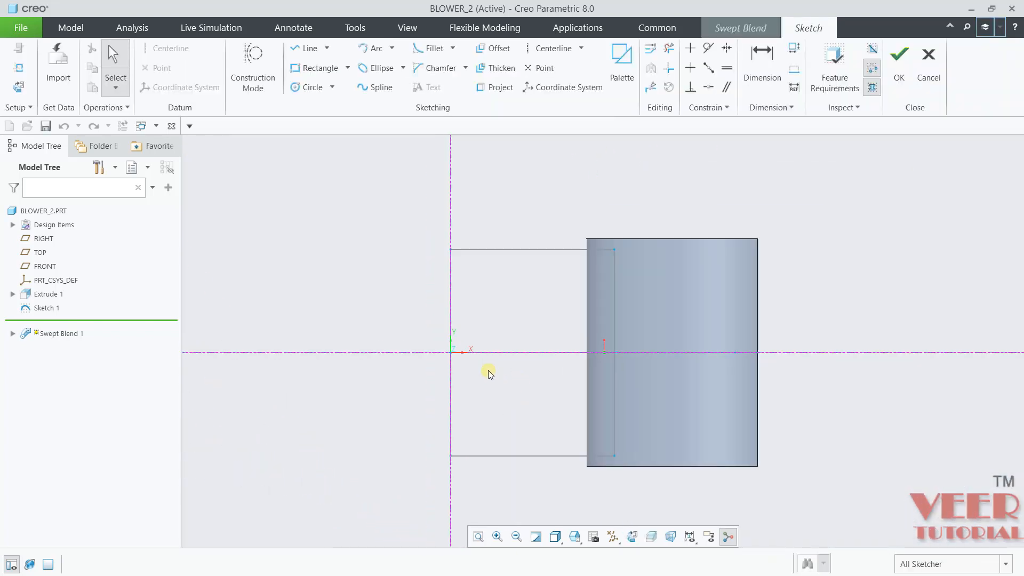
pyautogui.click(348, 68)
pyautogui.click(351, 191)
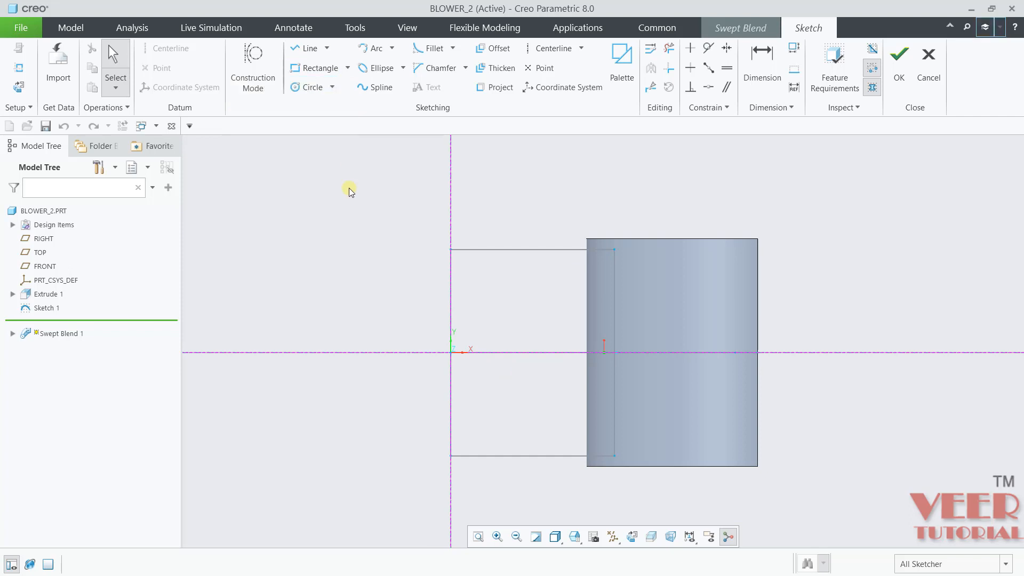
pyautogui.click(555, 49)
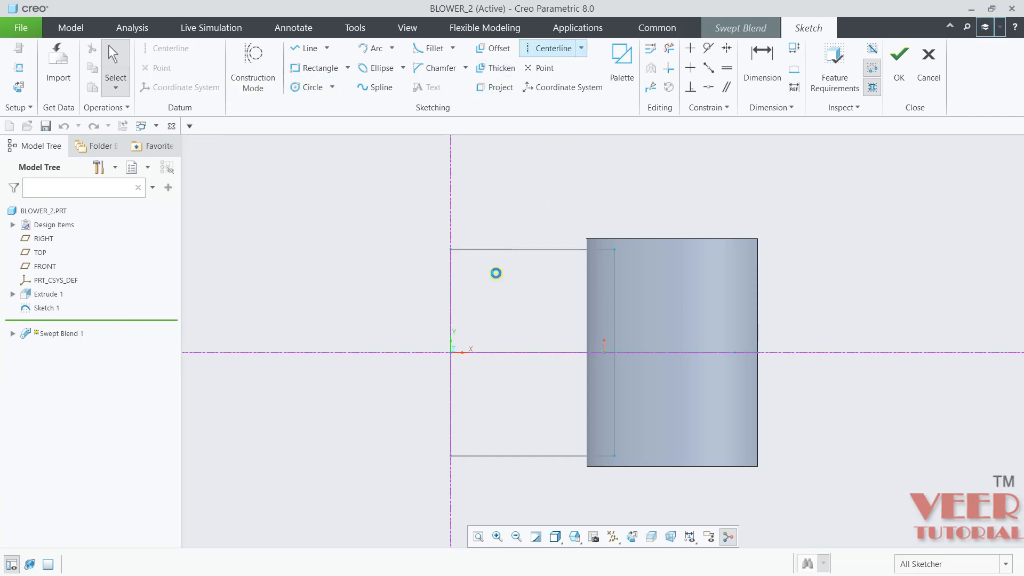
pyautogui.click(484, 352)
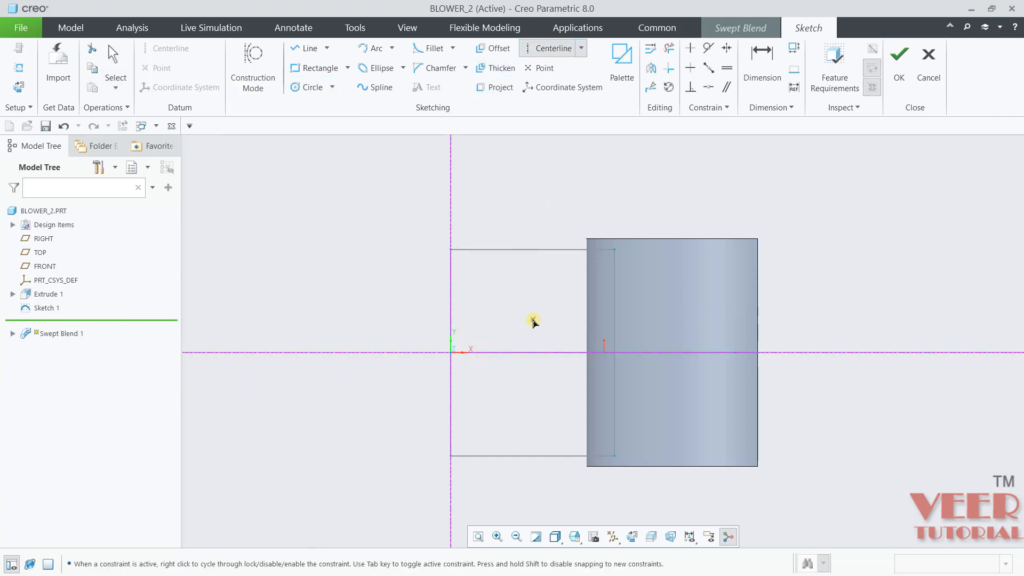
pyautogui.middleClick(533, 322)
# Sketch a corner rectangle about 3.16 wide and 5.13 high, starting on the vertical reference and symmetric about the horizontal centerline
pyautogui.click(317, 67)
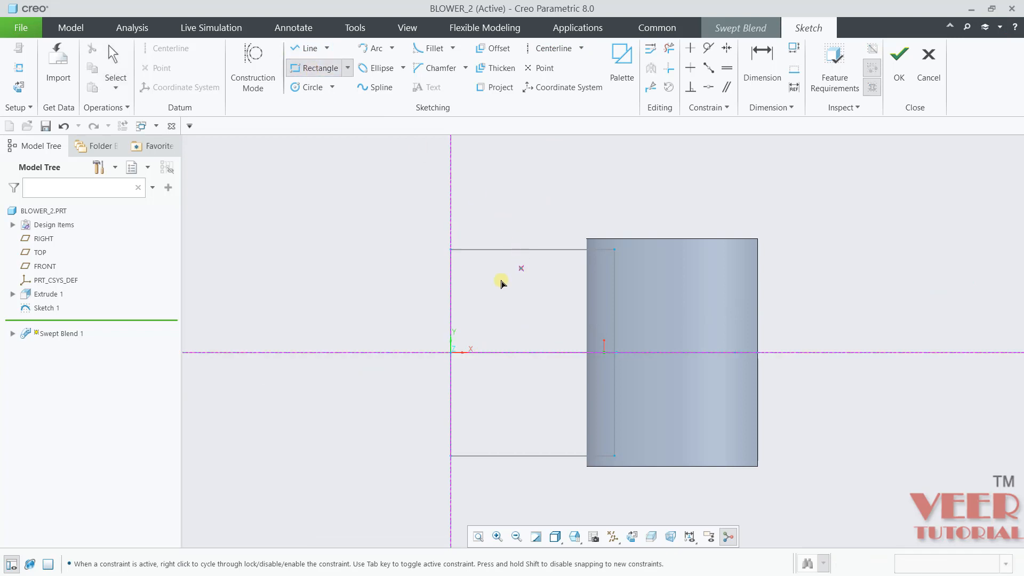
pyautogui.click(451, 280)
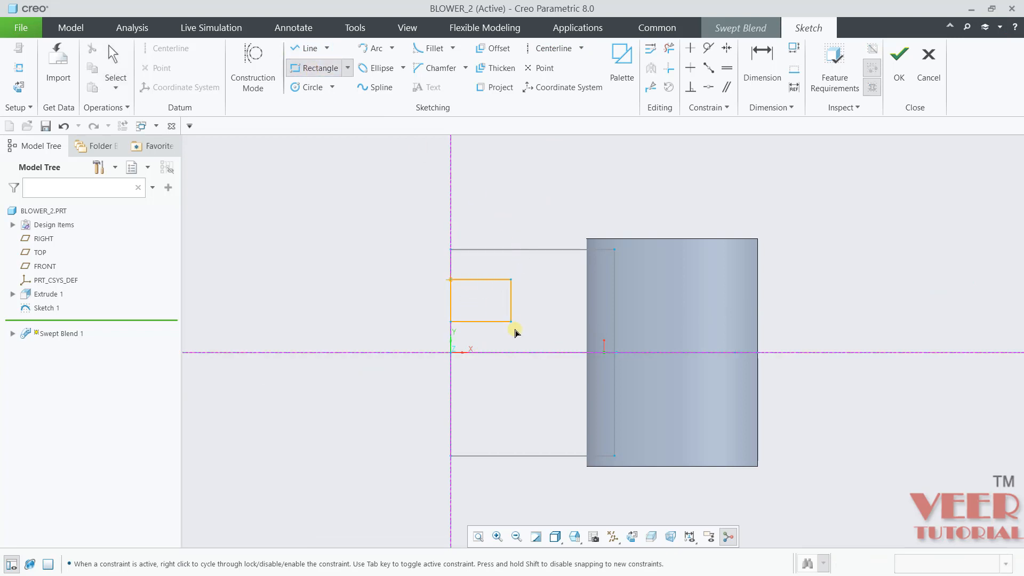
pyautogui.click(542, 425)
pyautogui.middleClick(564, 293)
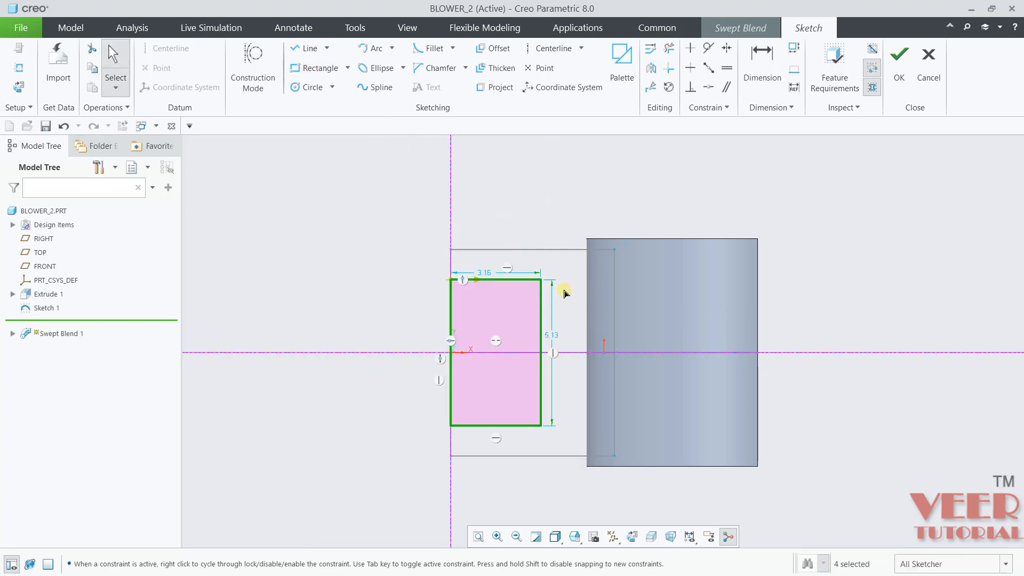
# Set the Section 2 rectangle's height to 5.75 and its width to 4.2, and finish the sketch
pyautogui.hotkey('alt', 'Tab')
pyautogui.scroll(2, 387, 258)
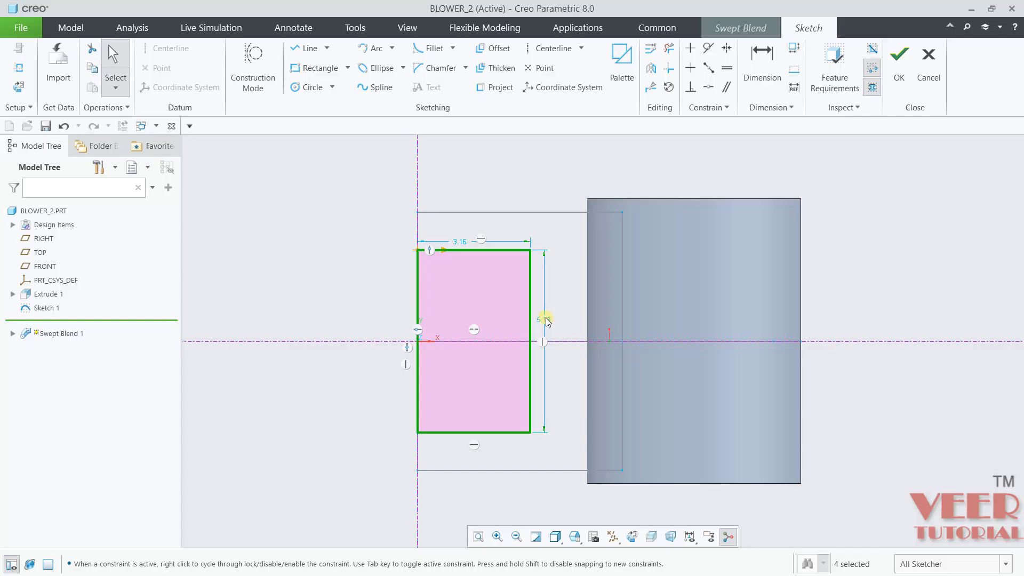
pyautogui.doubleClick(547, 319)
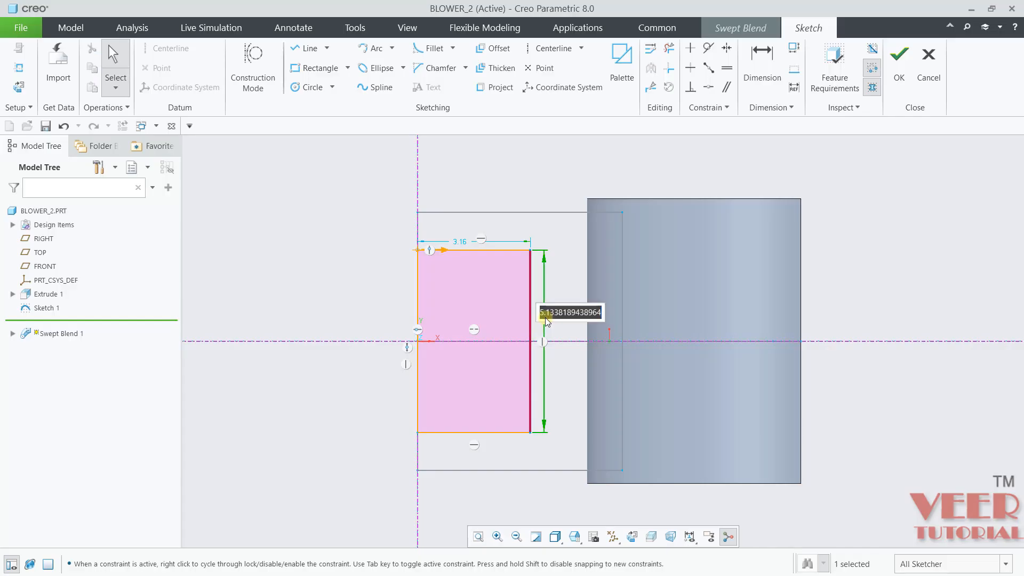
pyautogui.write('4')
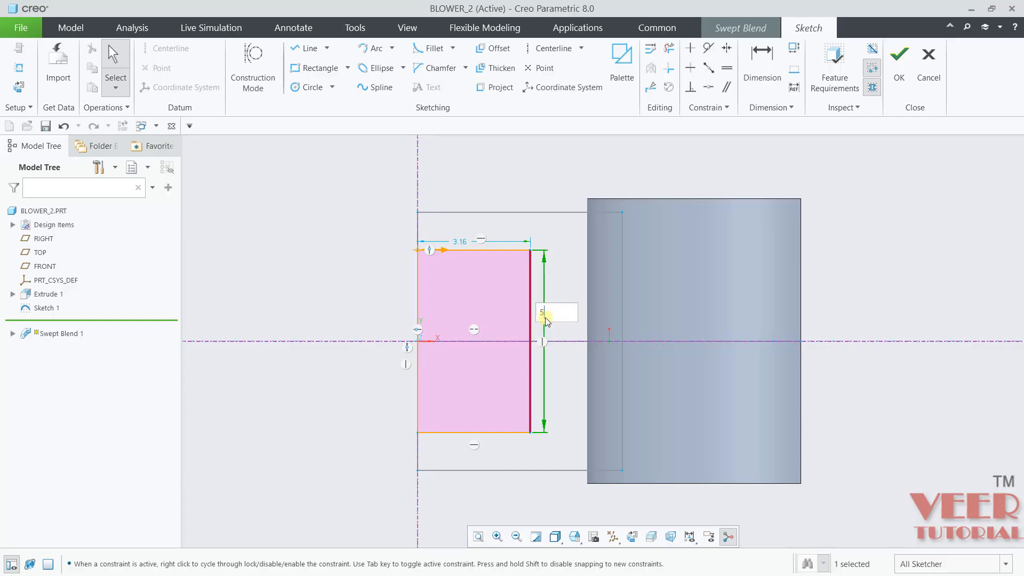
pyautogui.write('.75')
pyautogui.press('Return')
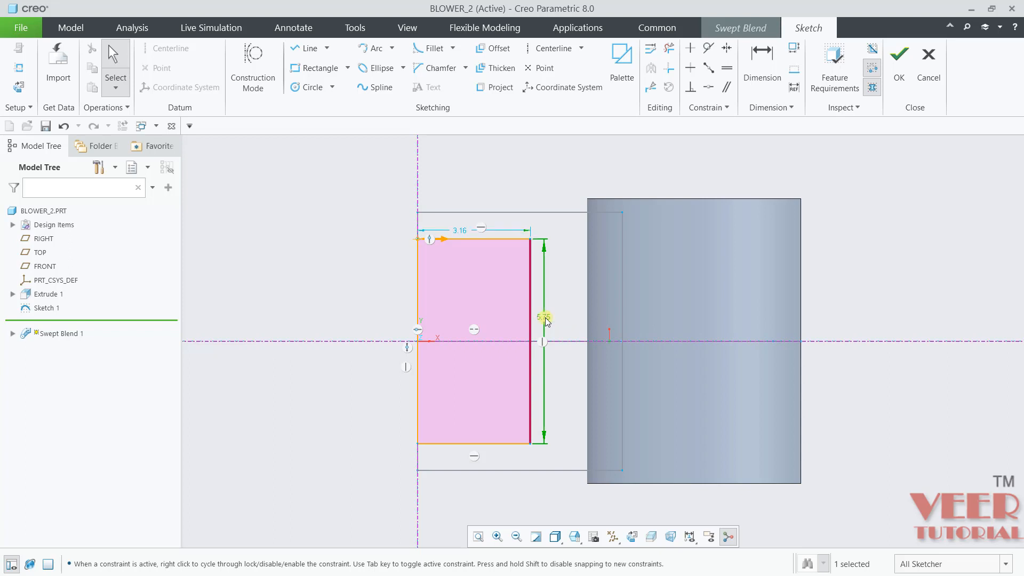
pyautogui.doubleClick(465, 231)
pyautogui.write('4')
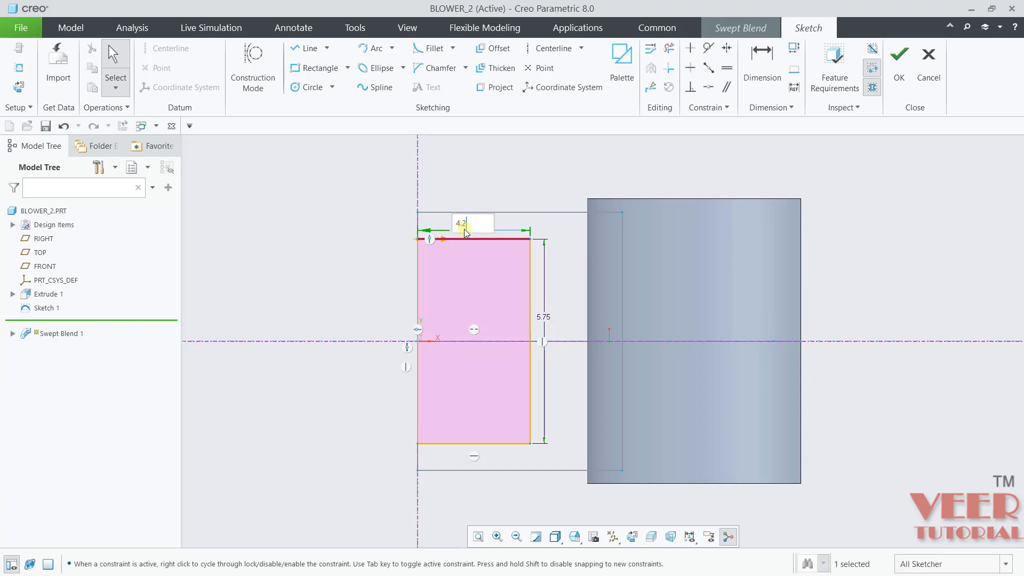
pyautogui.write('.2')
pyautogui.press('Return')
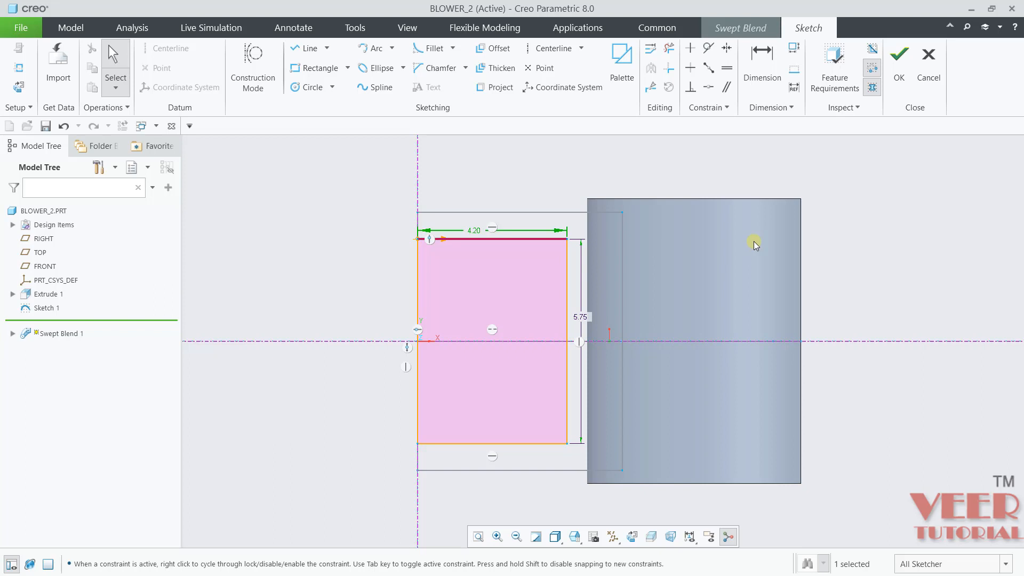
pyautogui.click(889, 80)
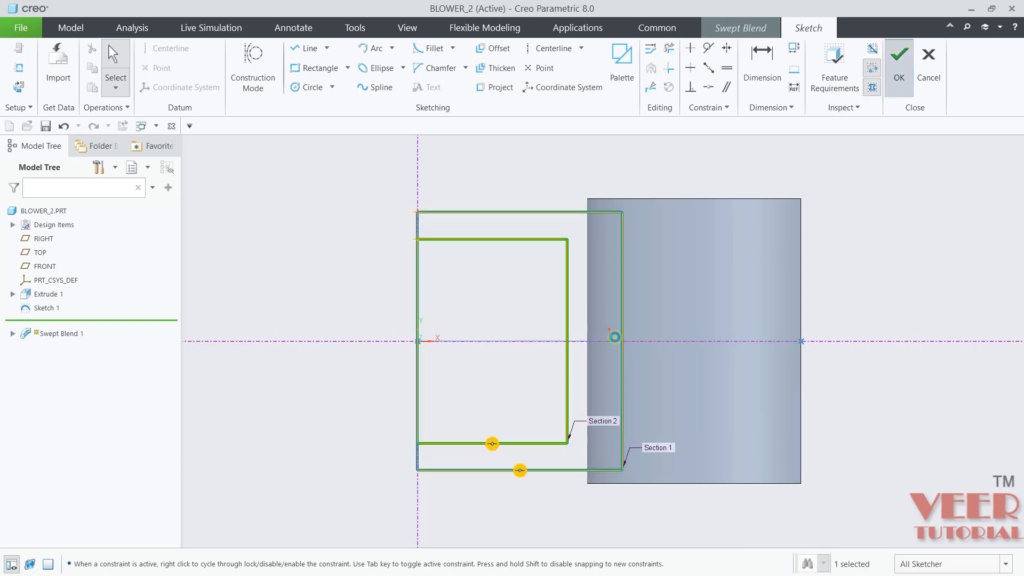
# Insert Section 3 in the swept blend, locate it at the arc's free end, and open its sketch
pyautogui.moveTo(752, 242)
pyautogui.mouseDown(button='middle')
pyautogui.moveTo(638, 187)
pyautogui.moveTo(623, 276)
pyautogui.moveTo(608, 216)
pyautogui.mouseUp(button='middle')
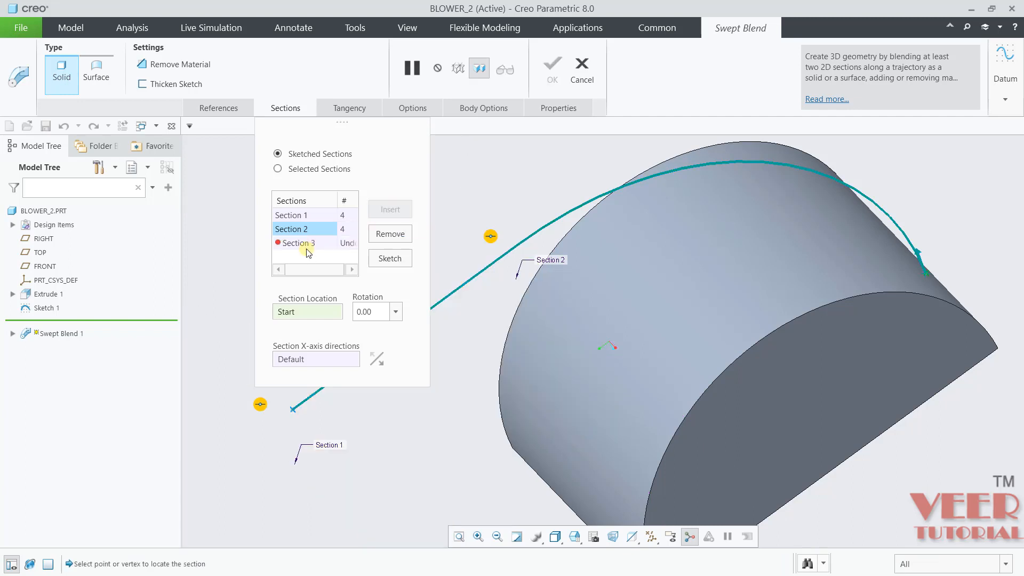
pyautogui.click(306, 243)
pyautogui.click(323, 313)
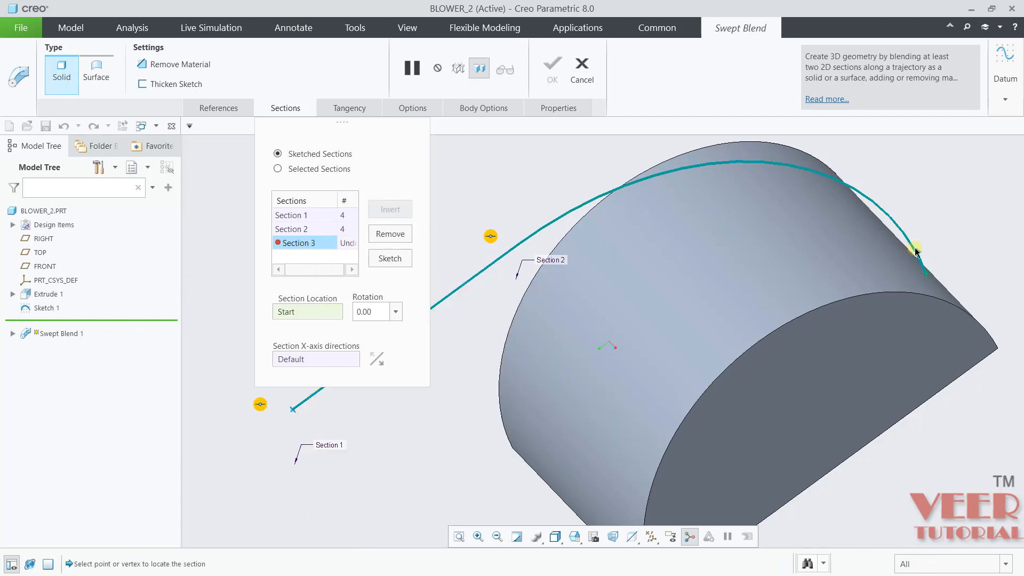
pyautogui.scroll(-3, 923, 268)
pyautogui.click(924, 262)
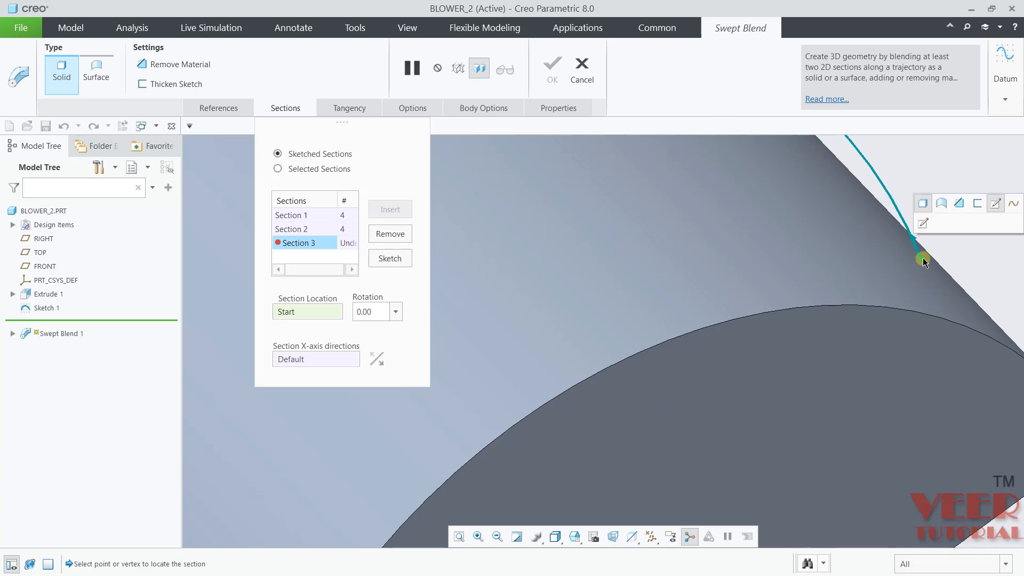
pyautogui.click(390, 259)
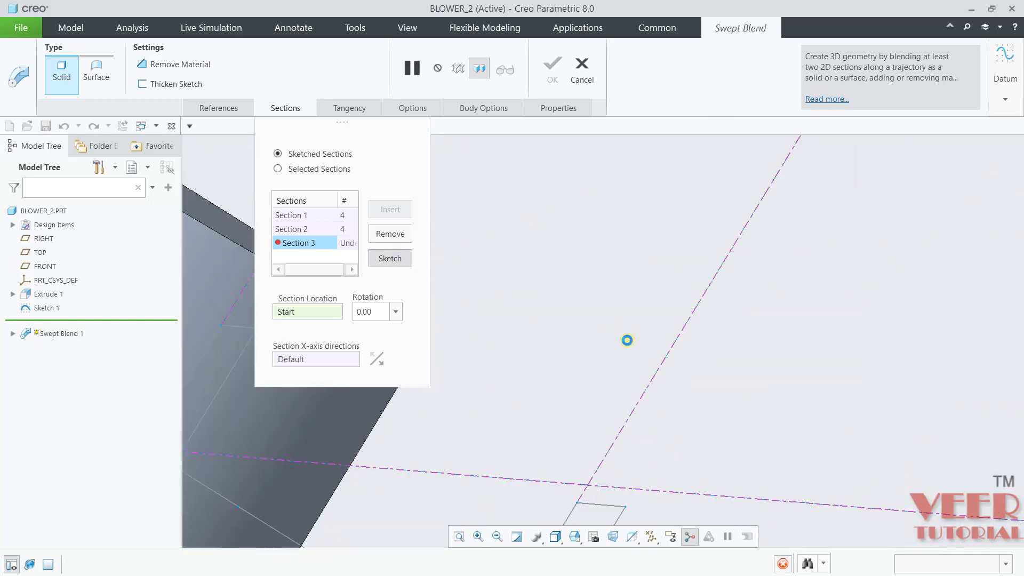
# Orient the Section 3 sketch parallel to the screen and add a horizontal centerline through the path's end point
pyautogui.scroll(3, 726, 394)
pyautogui.scroll(-5, 466, 418)
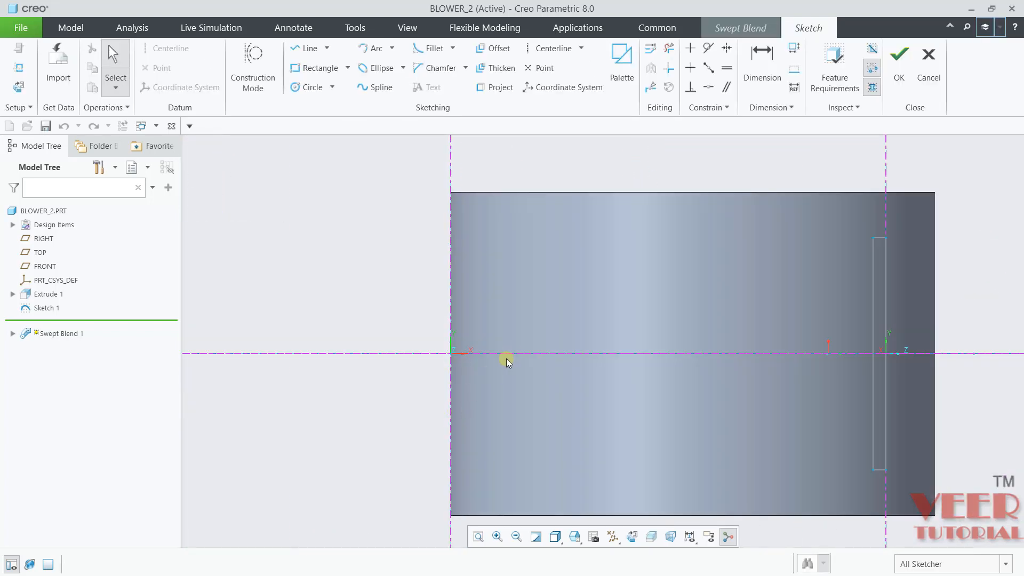
pyautogui.moveTo(510, 320)
pyautogui.mouseDown(button='middle')
pyautogui.moveTo(563, 395)
pyautogui.moveTo(551, 355)
pyautogui.moveTo(412, 265)
pyautogui.mouseUp(button='middle')
pyautogui.scroll(-3, 413, 296)
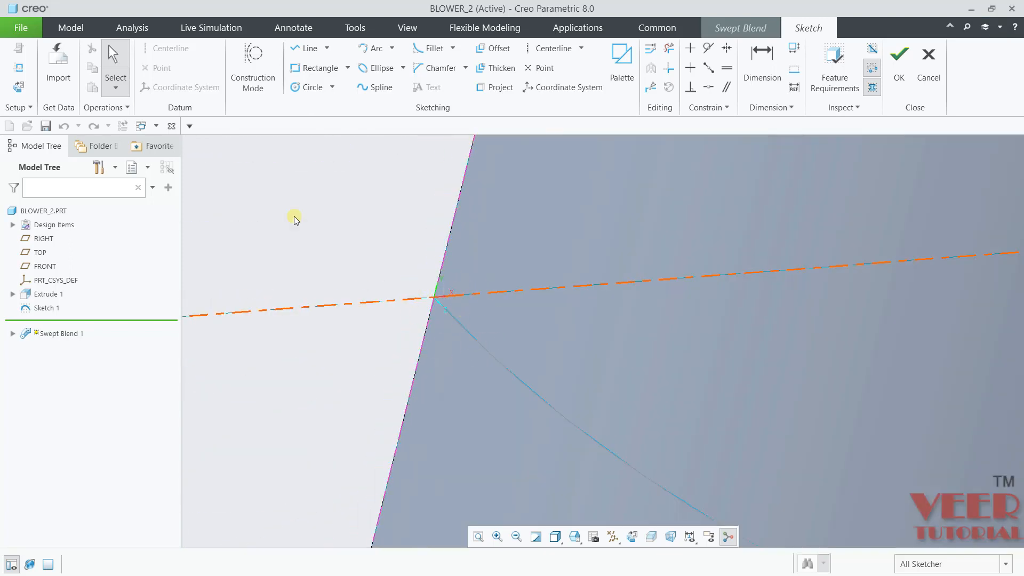
pyautogui.click(19, 89)
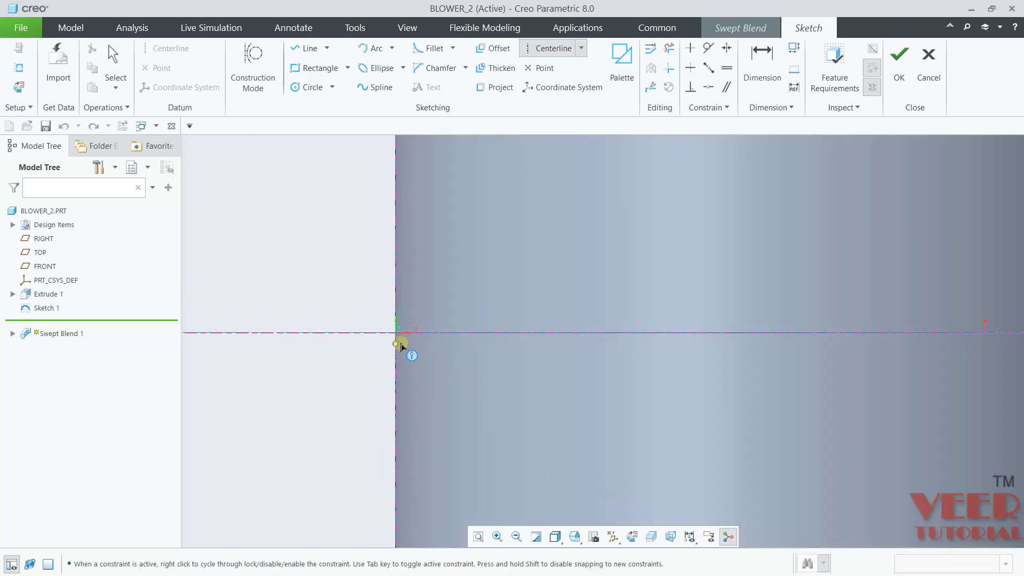
pyautogui.click(397, 334)
pyautogui.click(433, 337)
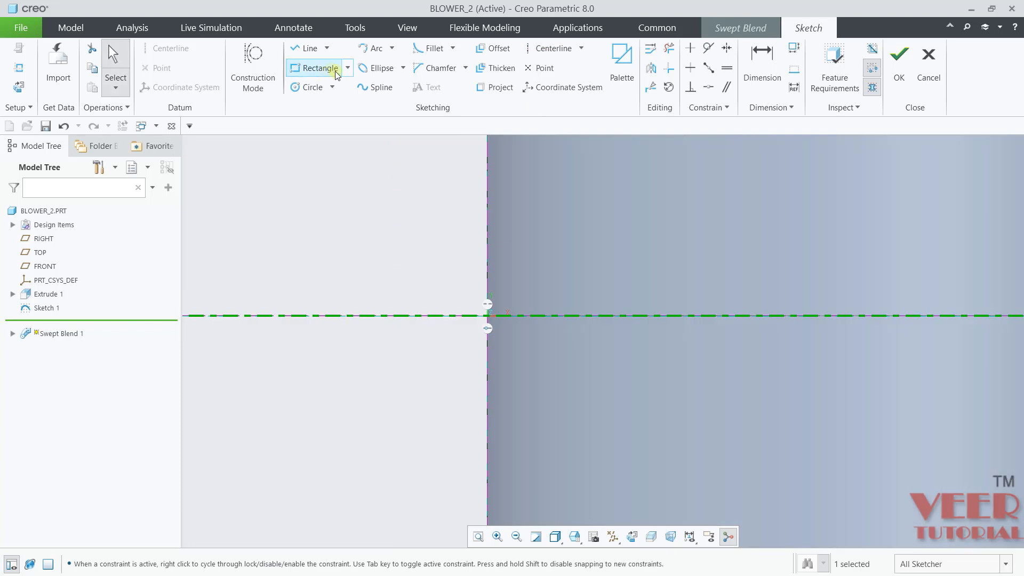
# Sketch a corner rectangle about 1.11 wide and 2.5 high from the vertical reference, symmetric about the Section 3 centerline
pyautogui.click(347, 68)
pyautogui.click(272, 85)
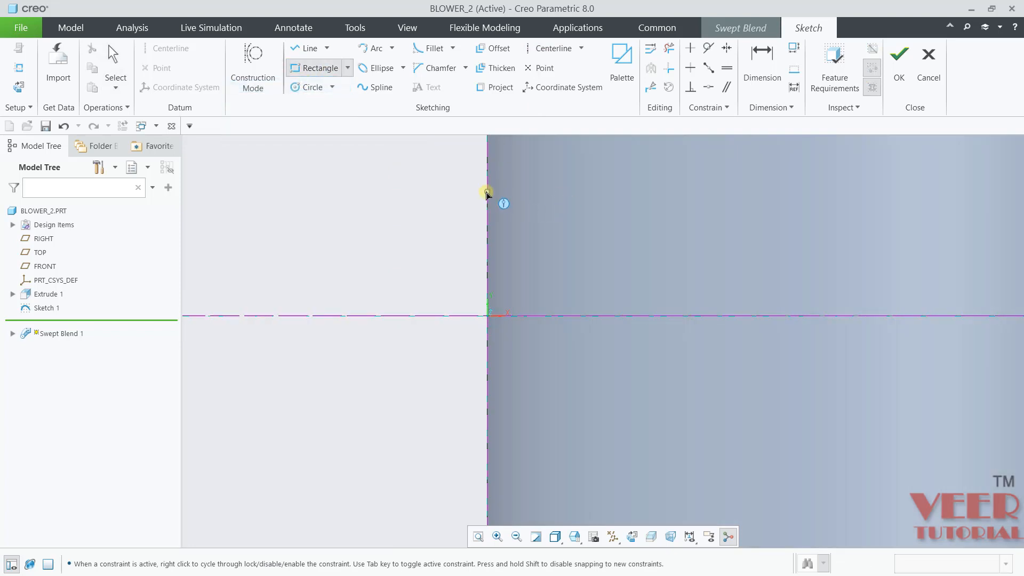
pyautogui.click(487, 191)
pyautogui.click(598, 438)
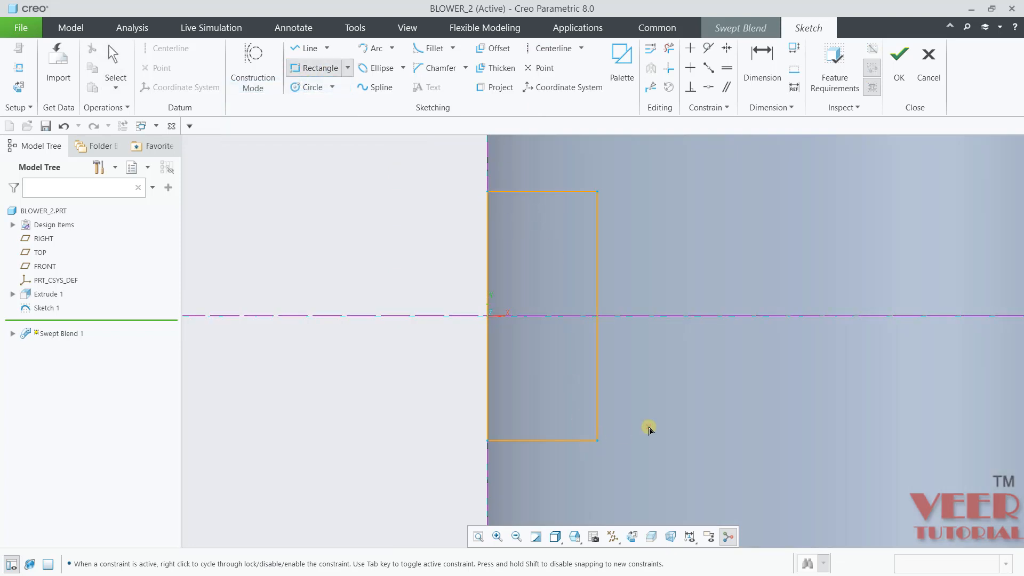
pyautogui.middleClick(635, 294)
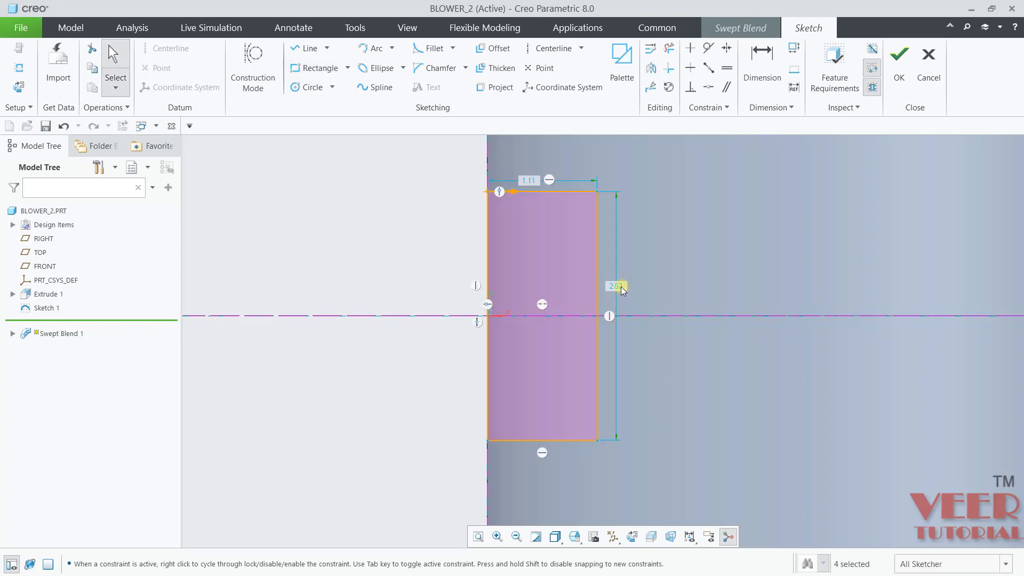
# Set the Section 3 rectangle's height to 5.75 and its width to 4.2
pyautogui.doubleClick(621, 289)
pyautogui.write('5.75')
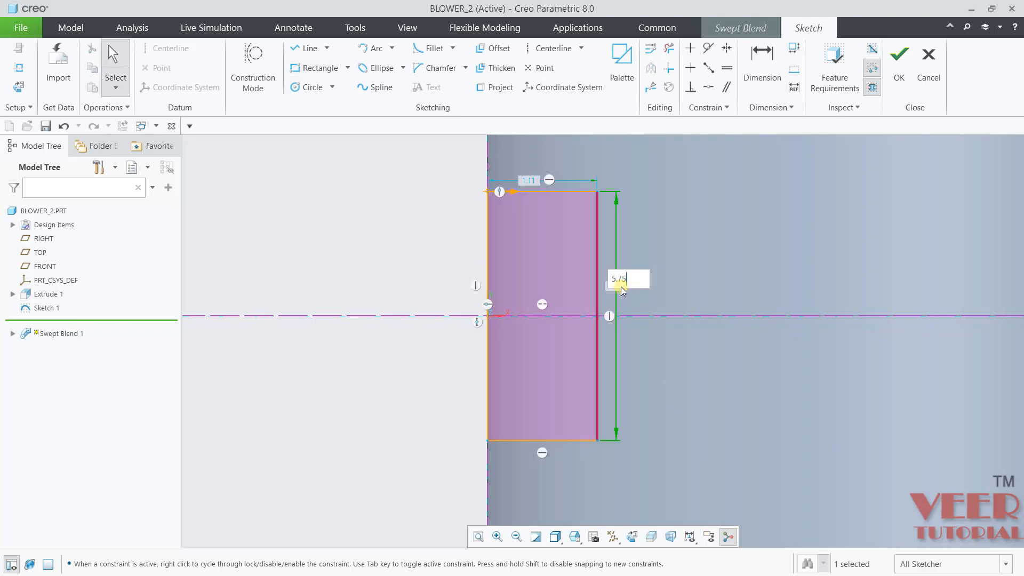
pyautogui.press('Return')
pyautogui.scroll(1, 582, 328)
pyautogui.scroll(1, 590, 321)
pyautogui.scroll(-2, 575, 205)
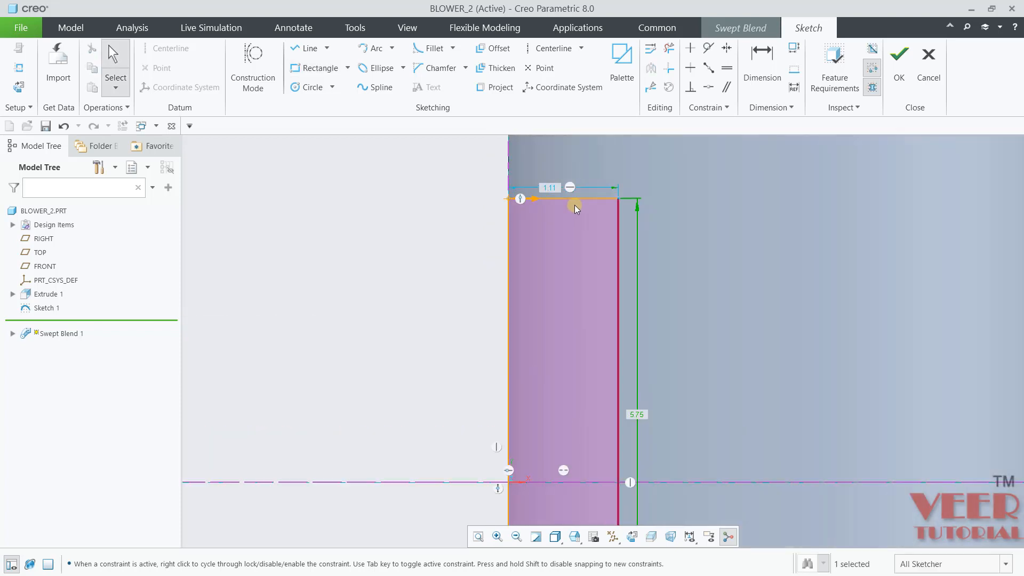
pyautogui.scroll(-1, 575, 208)
pyautogui.doubleClick(545, 183)
pyautogui.write('4.2')
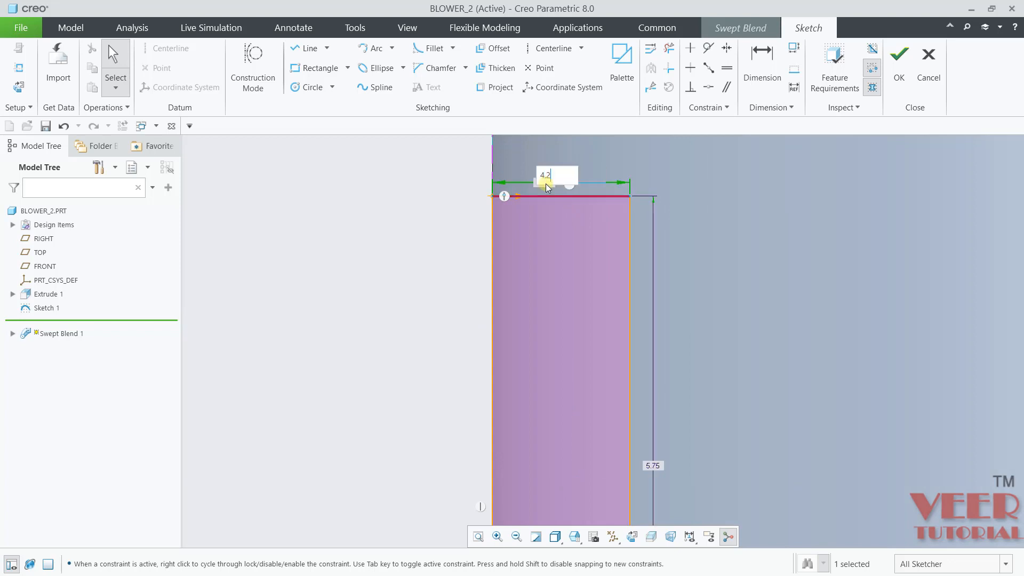
pyautogui.press('Return')
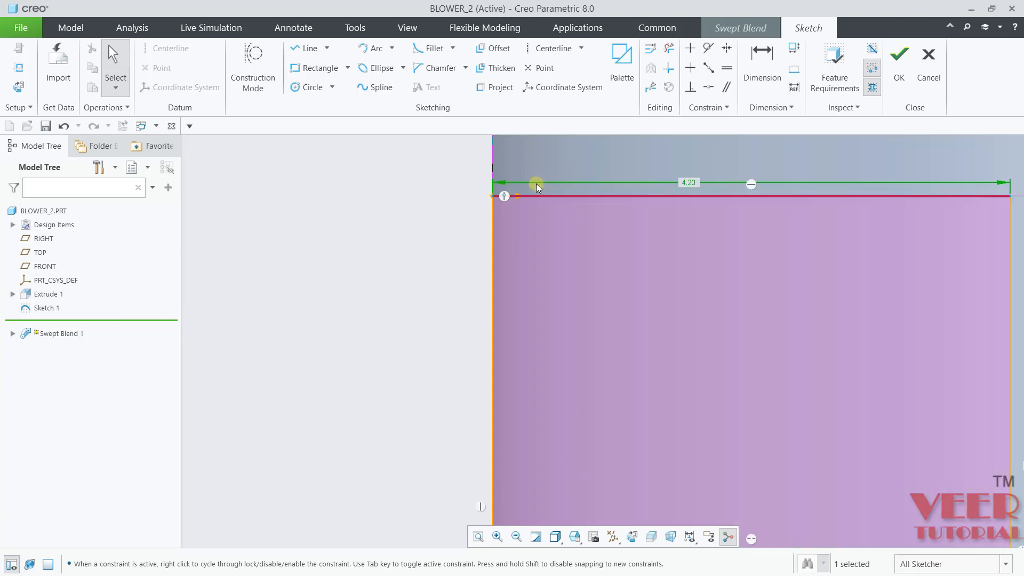
# Finish the Section 3 sketch and complete the solid swept blend through the three rectangular sections
pyautogui.click(900, 60)
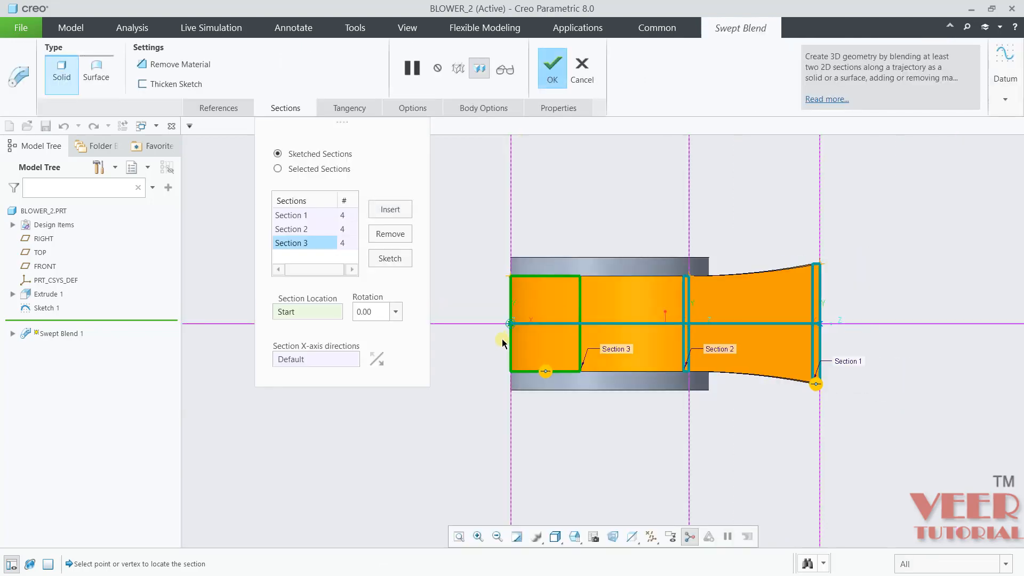
pyautogui.moveTo(503, 341); pyautogui.dragTo(656, 310, button='middle')
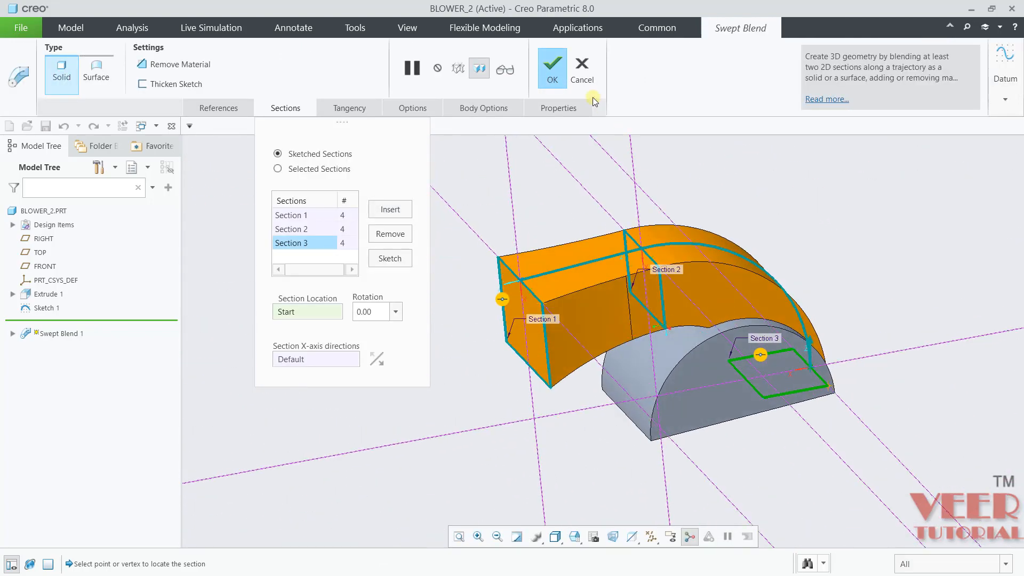
pyautogui.click(553, 77)
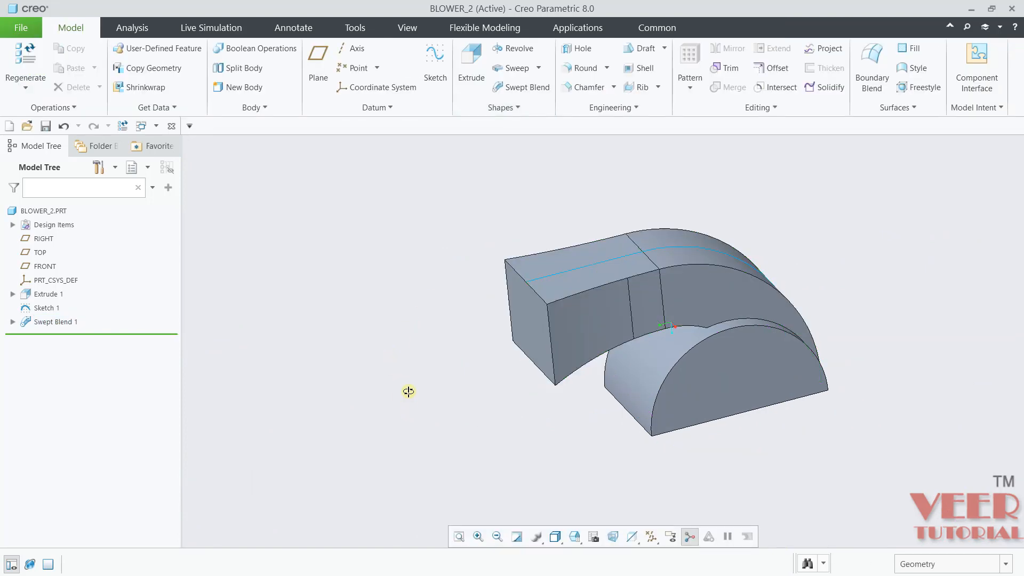
pyautogui.moveTo(406, 392)
pyautogui.mouseDown(button='middle')
pyautogui.moveTo(408, 316)
pyautogui.moveTo(423, 400)
pyautogui.moveTo(423, 382)
pyautogui.moveTo(446, 377)
pyautogui.moveTo(415, 414)
pyautogui.moveTo(421, 322)
pyautogui.moveTo(434, 391)
pyautogui.moveTo(478, 366)
pyautogui.moveTo(440, 393)
pyautogui.mouseUp(button='middle')
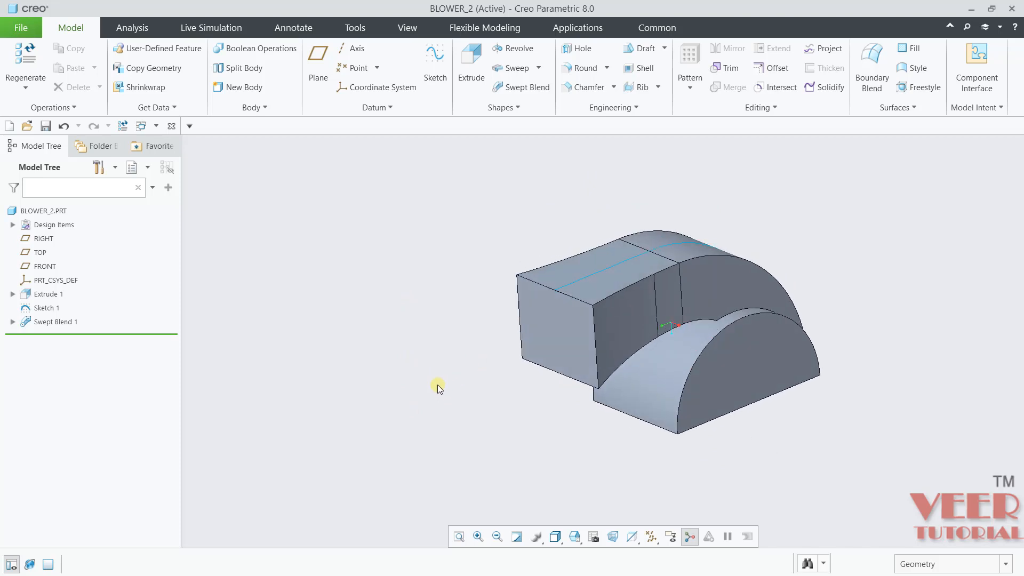